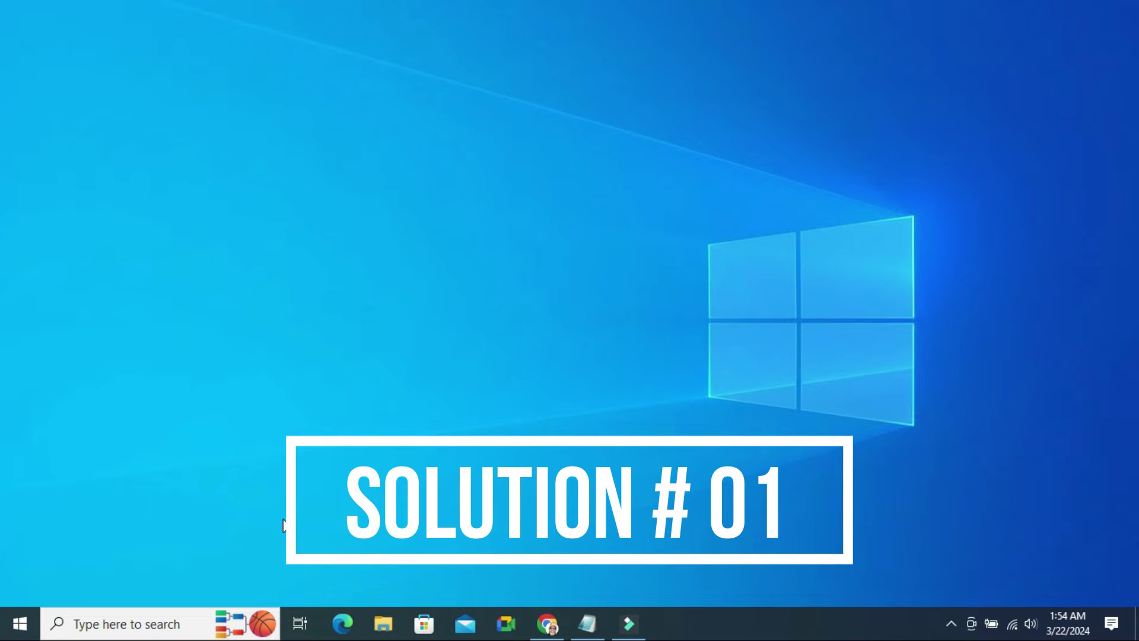
From the Start menu, reach Windows Settings and its Privacy section
click(21, 624)
mouse_move(23, 547)
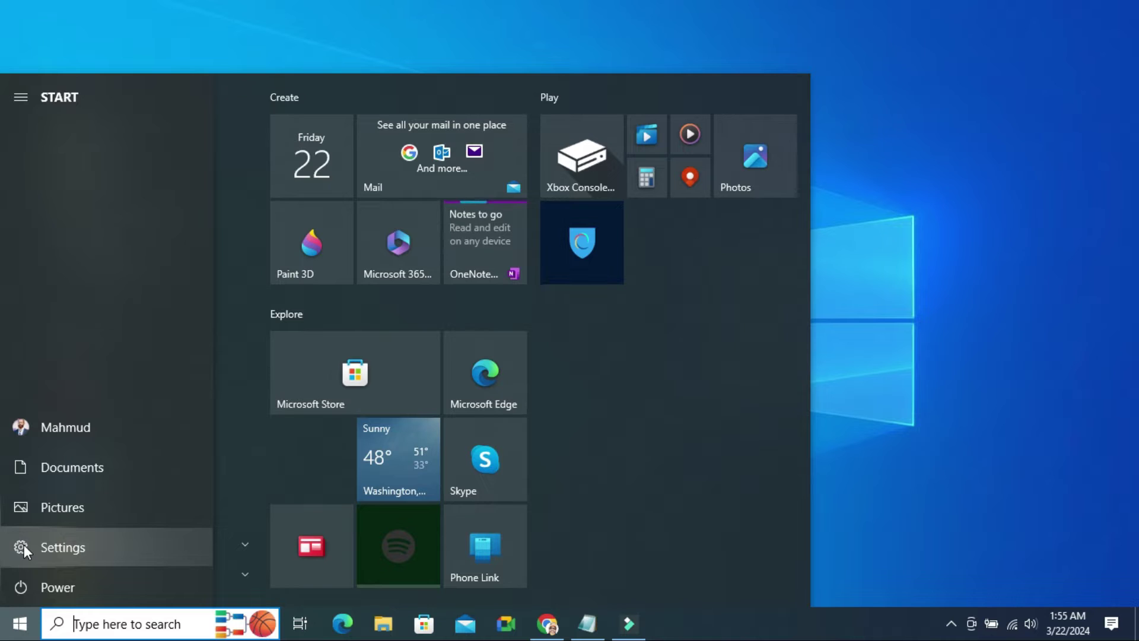
click(24, 547)
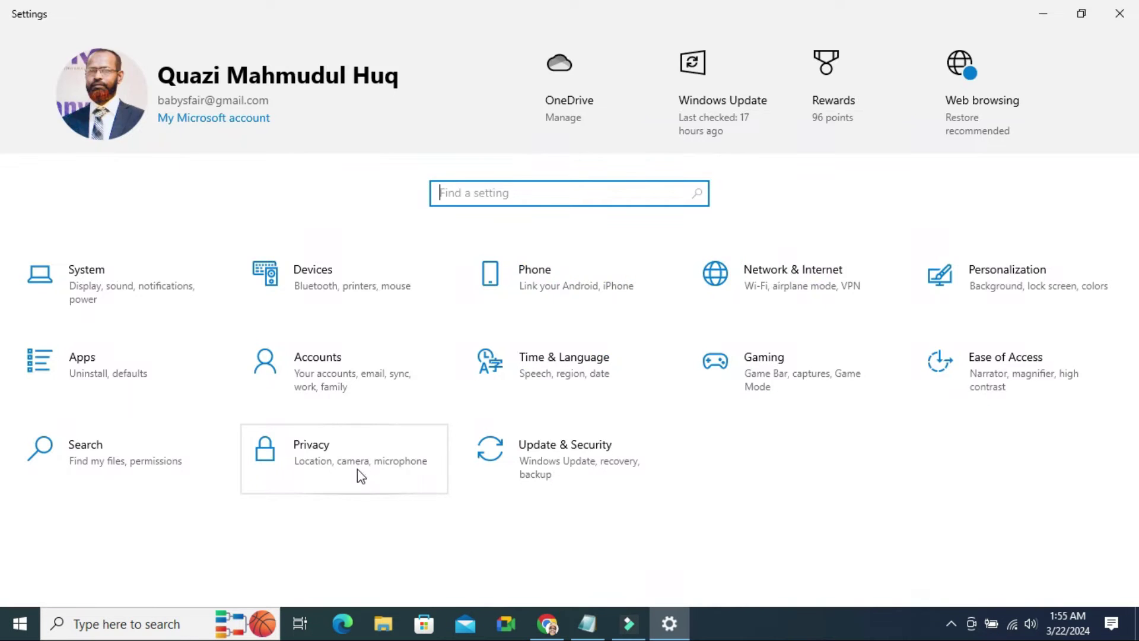
click(360, 472)
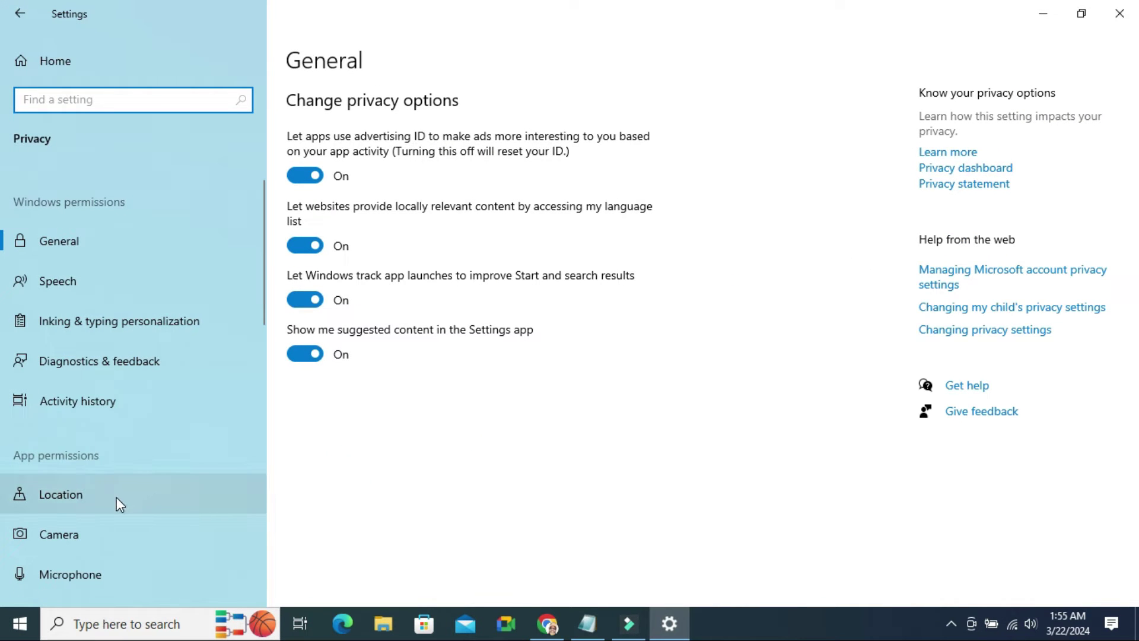
On the Camera privacy page, toggle app camera access off and back on
click(112, 530)
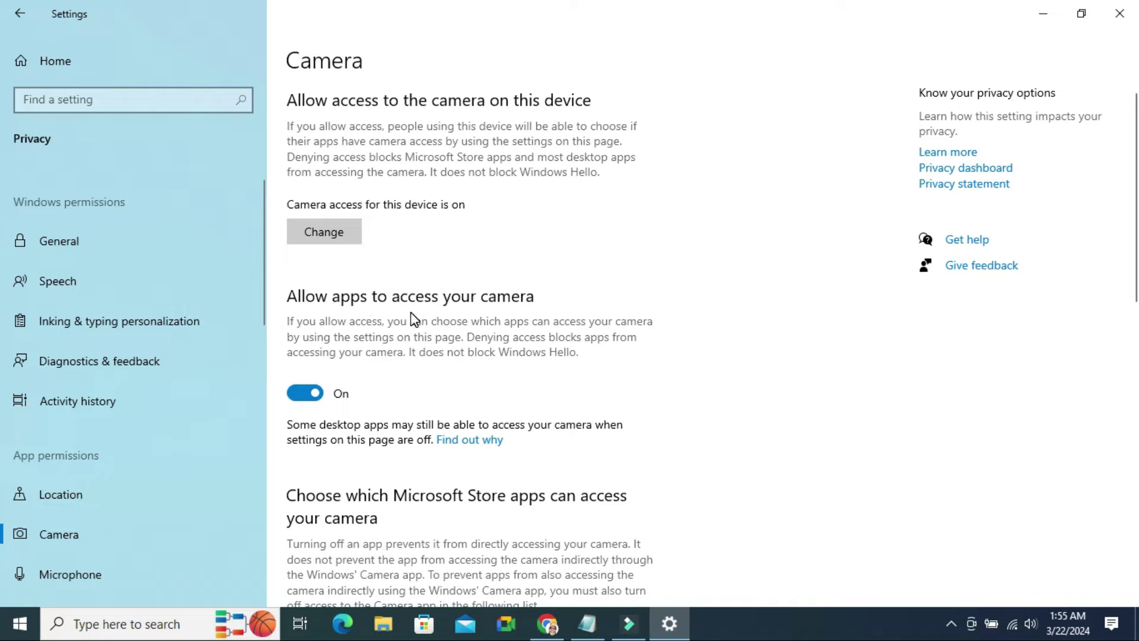
click(306, 397)
click(305, 393)
scroll(1136, 197, down, 3)
drag(1137, 197, 1136, 309)
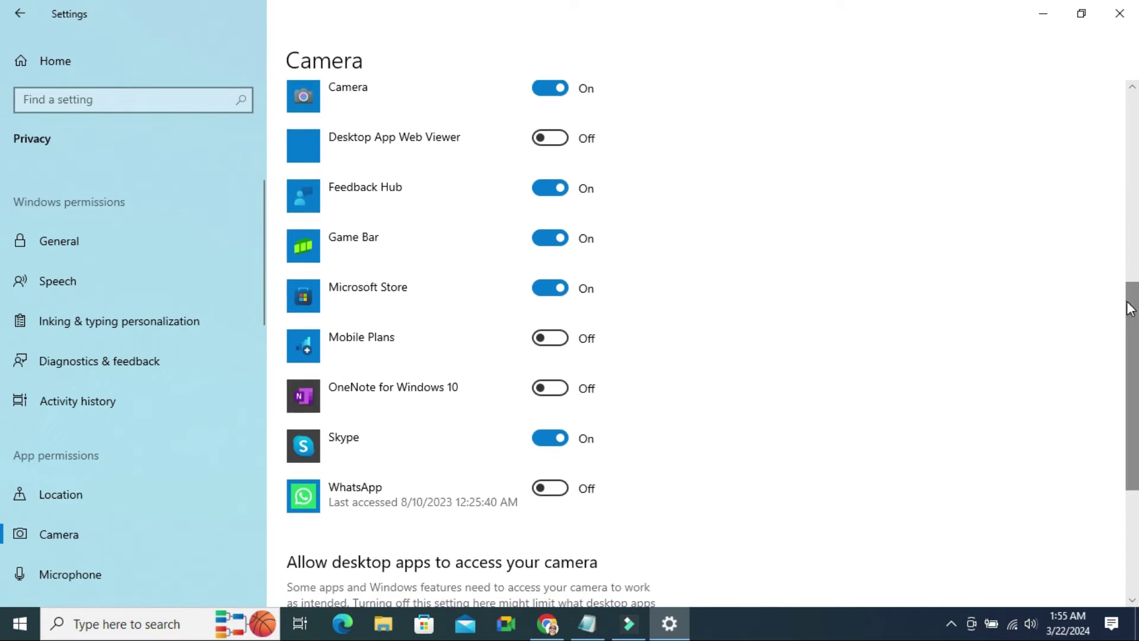
Further down the app list, allow WhatsApp to use the camera
click(369, 486)
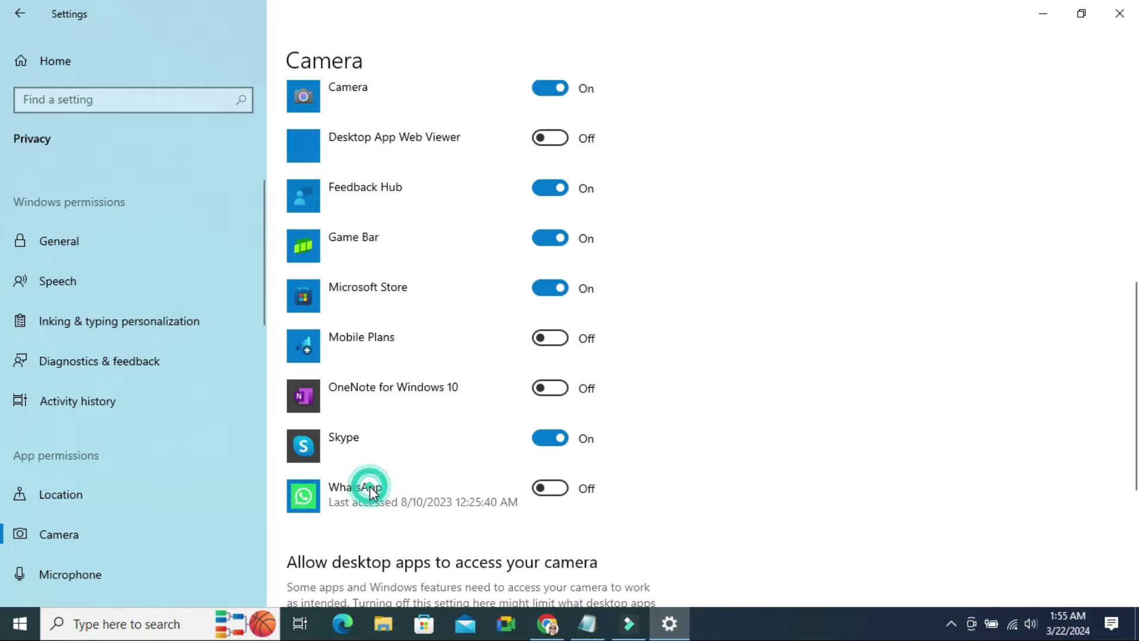
click(550, 489)
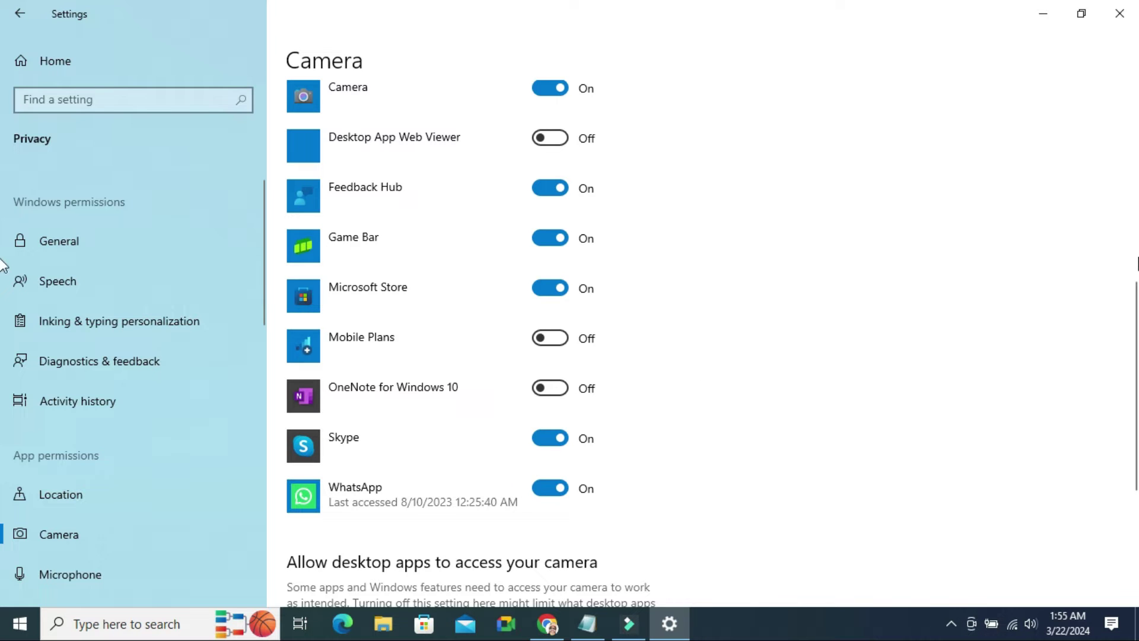
scroll(1137, 356, down, 3)
scroll(1137, 418, down, 2)
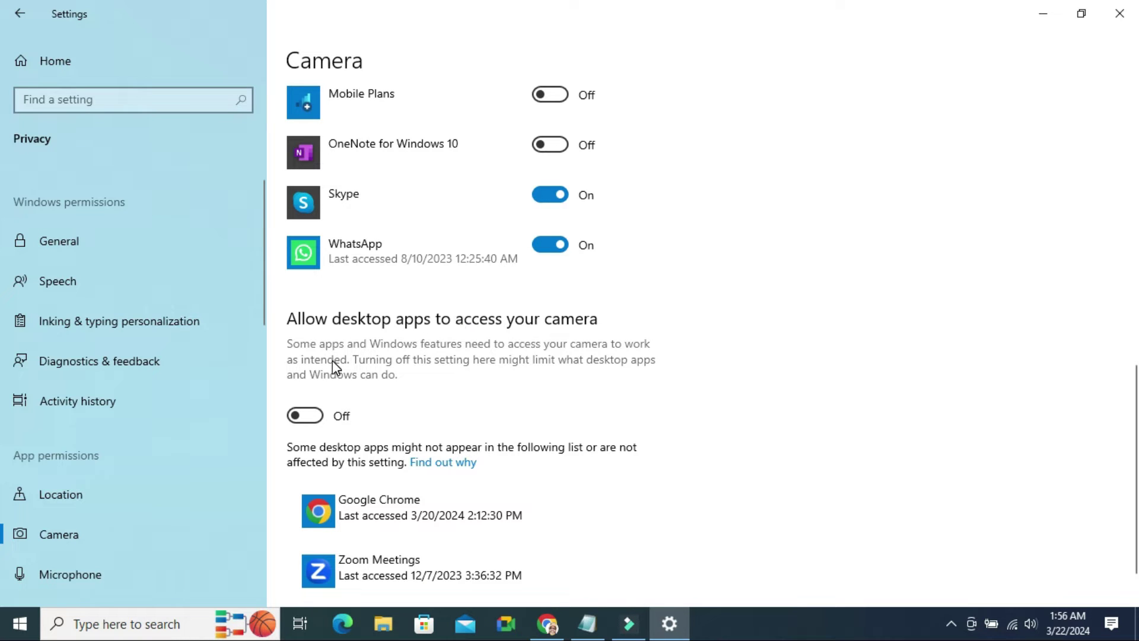
Switch 'Allow desktop apps to access your camera' to On
click(318, 417)
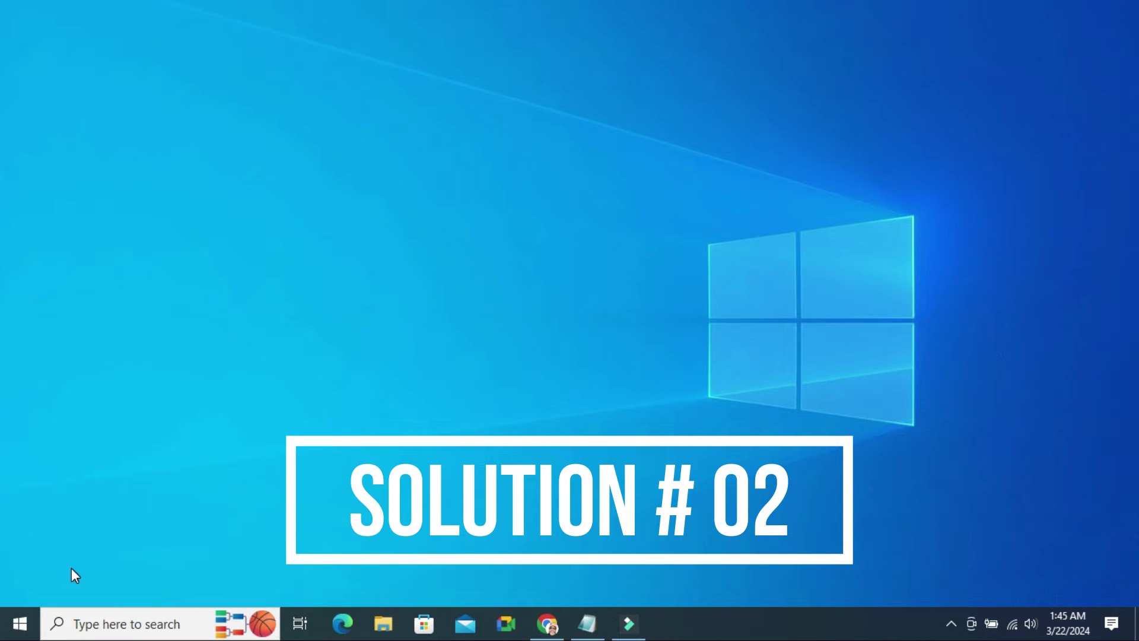
Launch Device Manager from the Start quick list and select HP HD Camera under Cameras
right_click(27, 628)
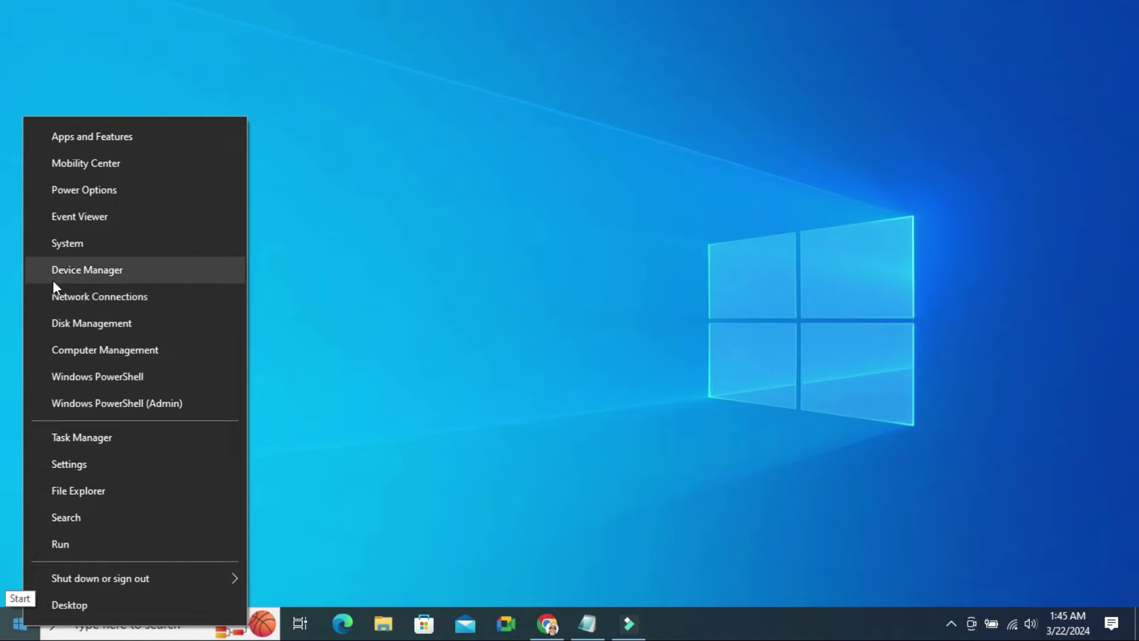
click(72, 269)
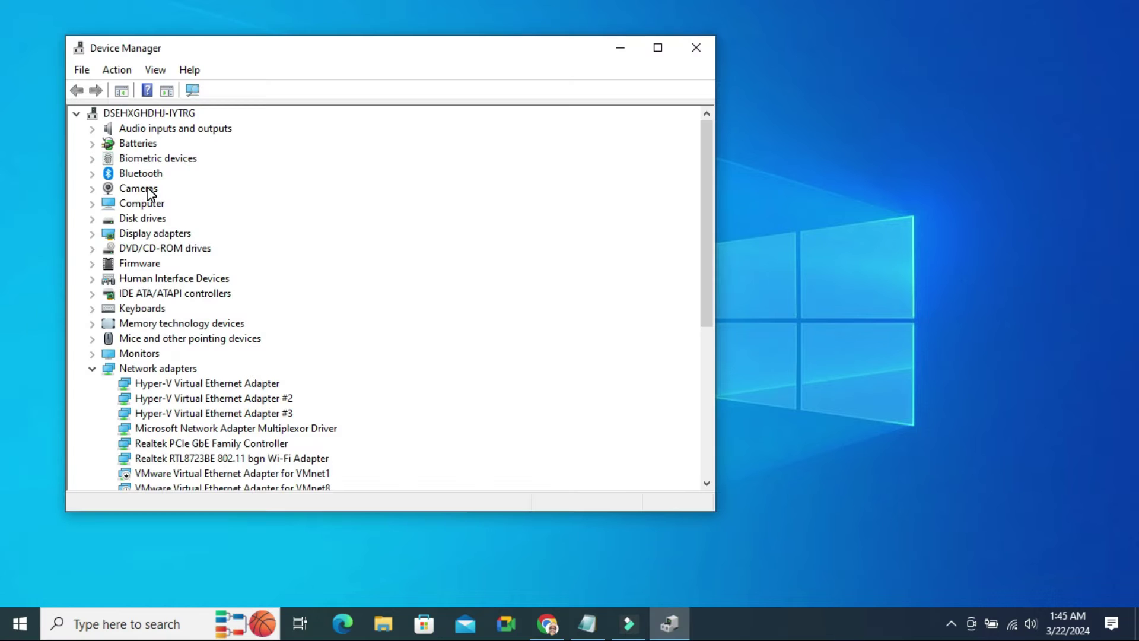
click(139, 189)
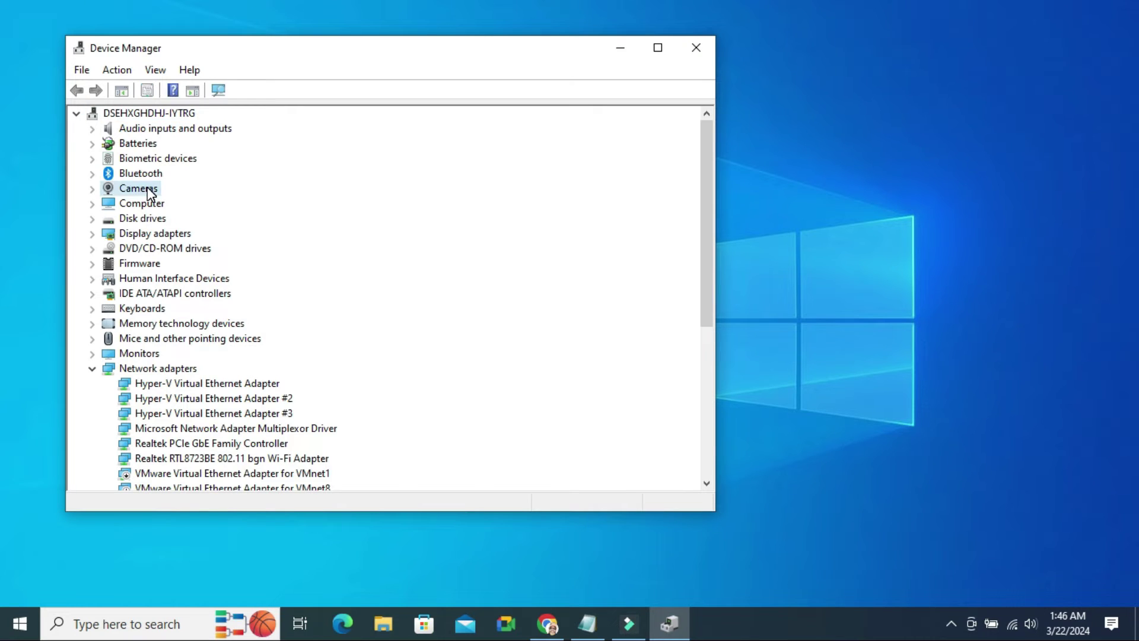
click(94, 189)
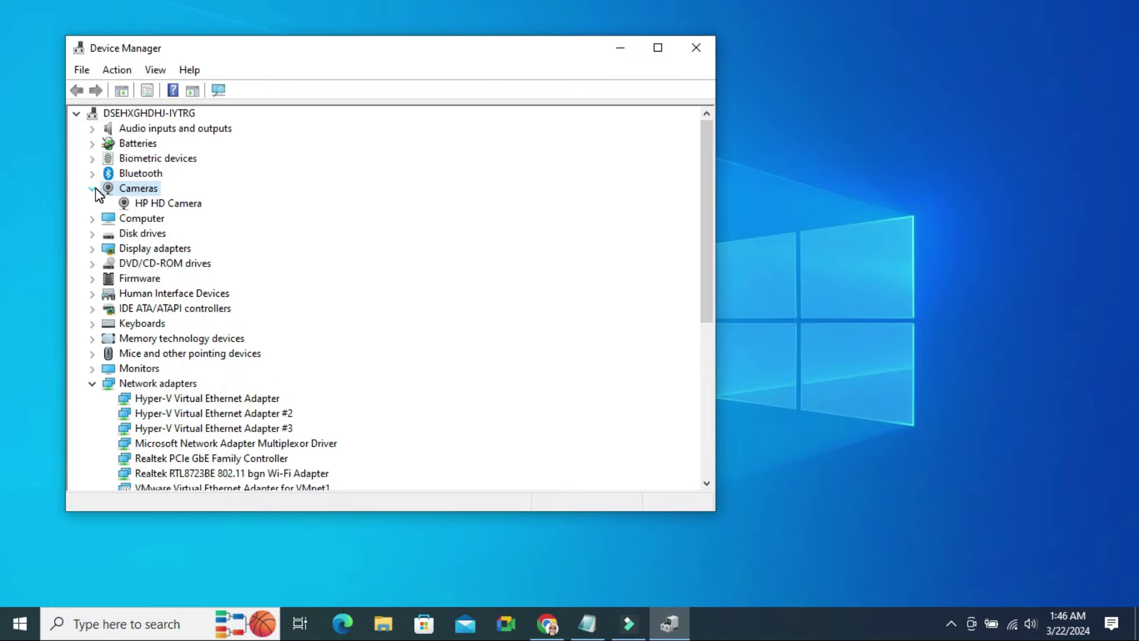
click(174, 204)
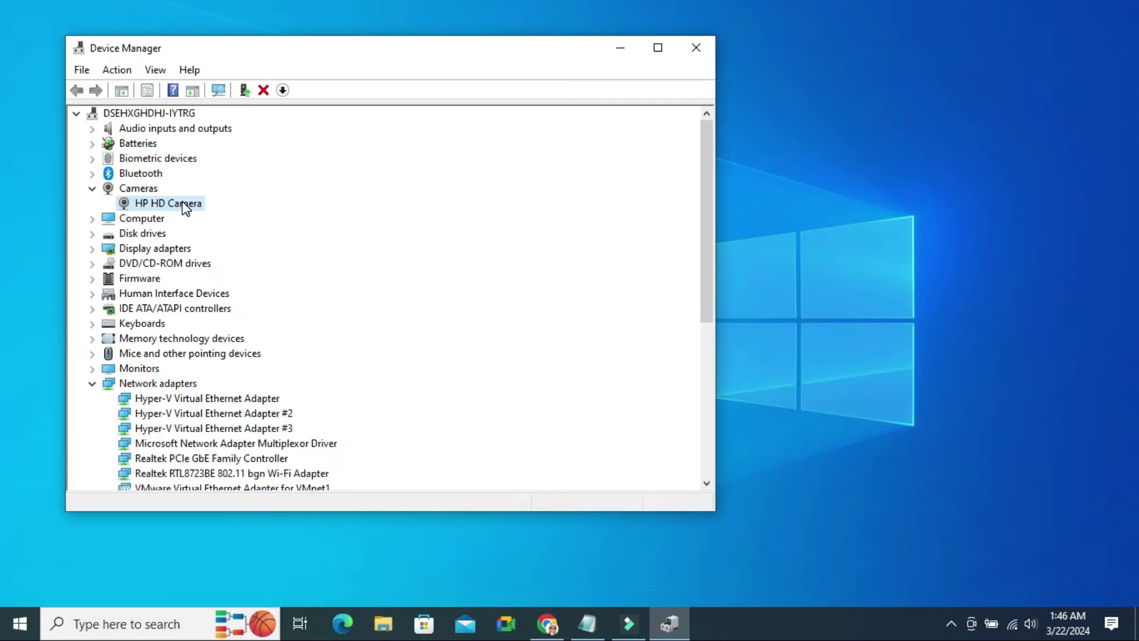
Uninstall the HP HD Camera device and decline the restart-now prompt
right_click(183, 203)
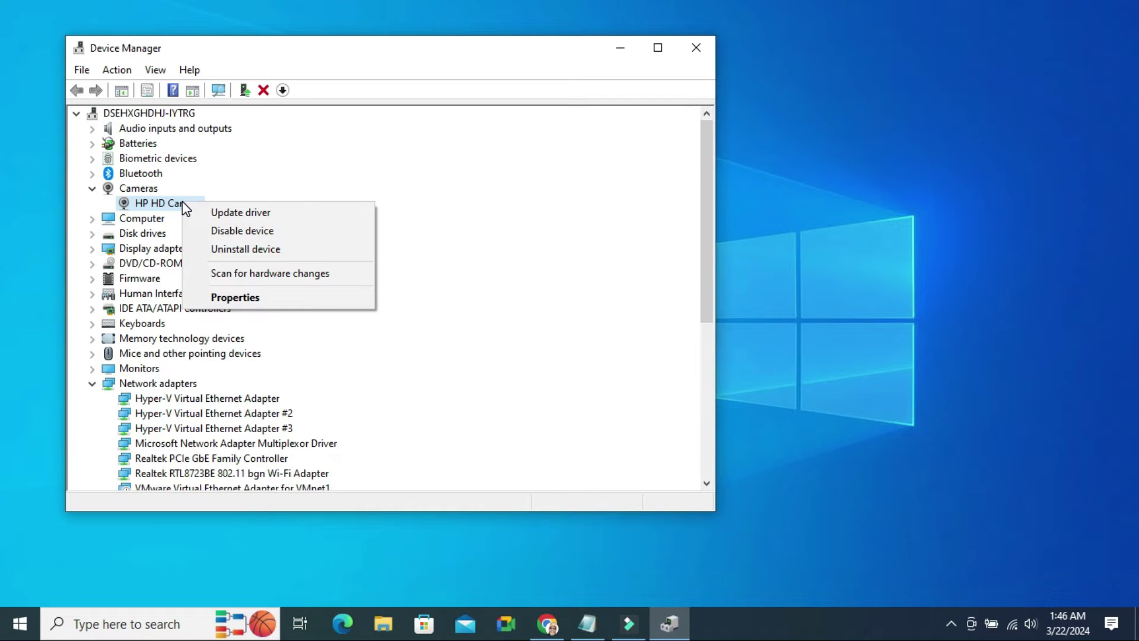
click(243, 248)
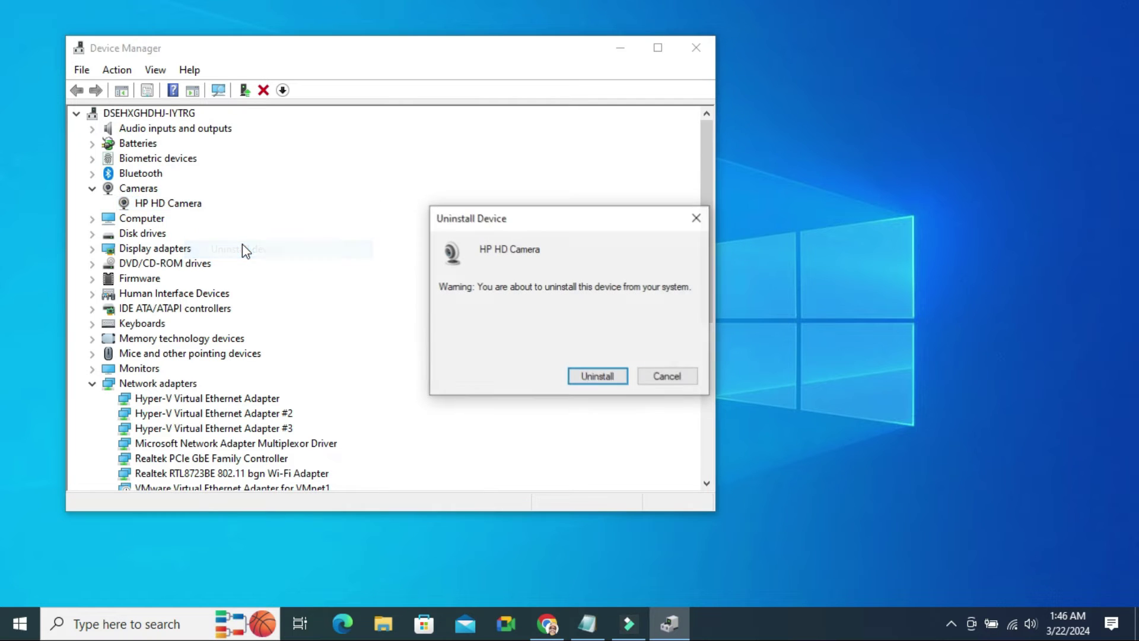
click(593, 377)
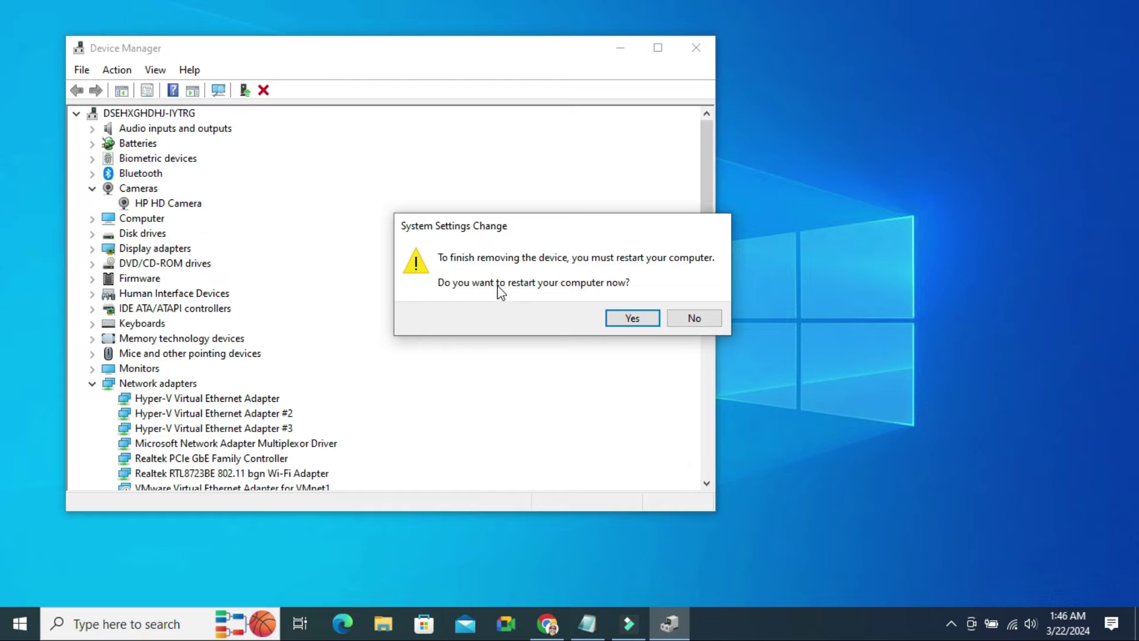
click(691, 309)
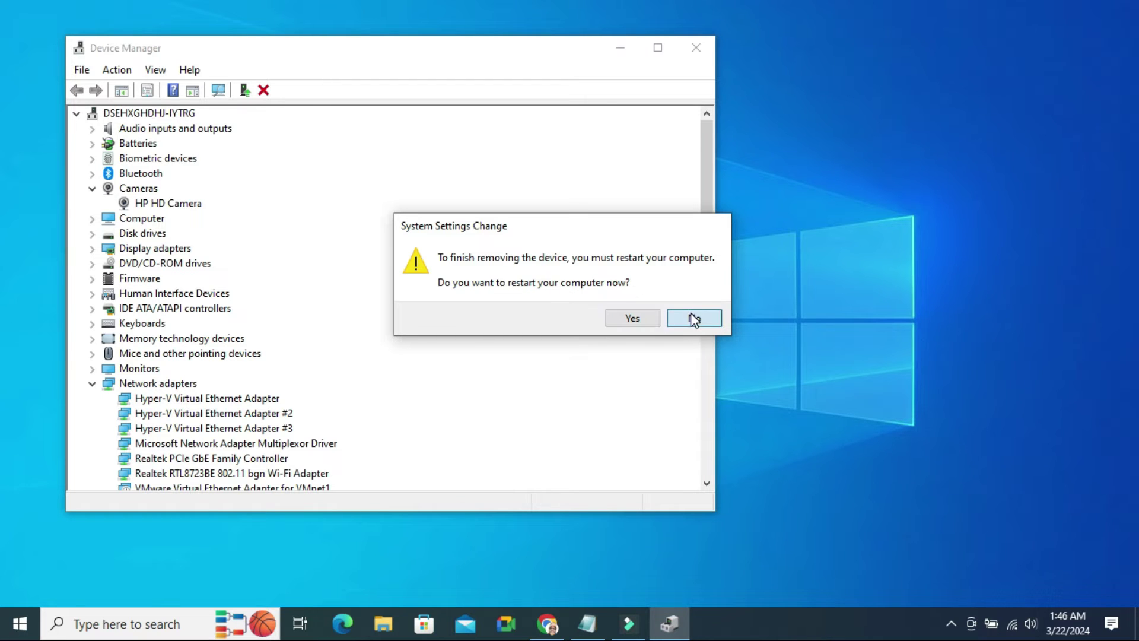
Run Action > Scan for hardware changes twice, then close Device Manager
click(114, 75)
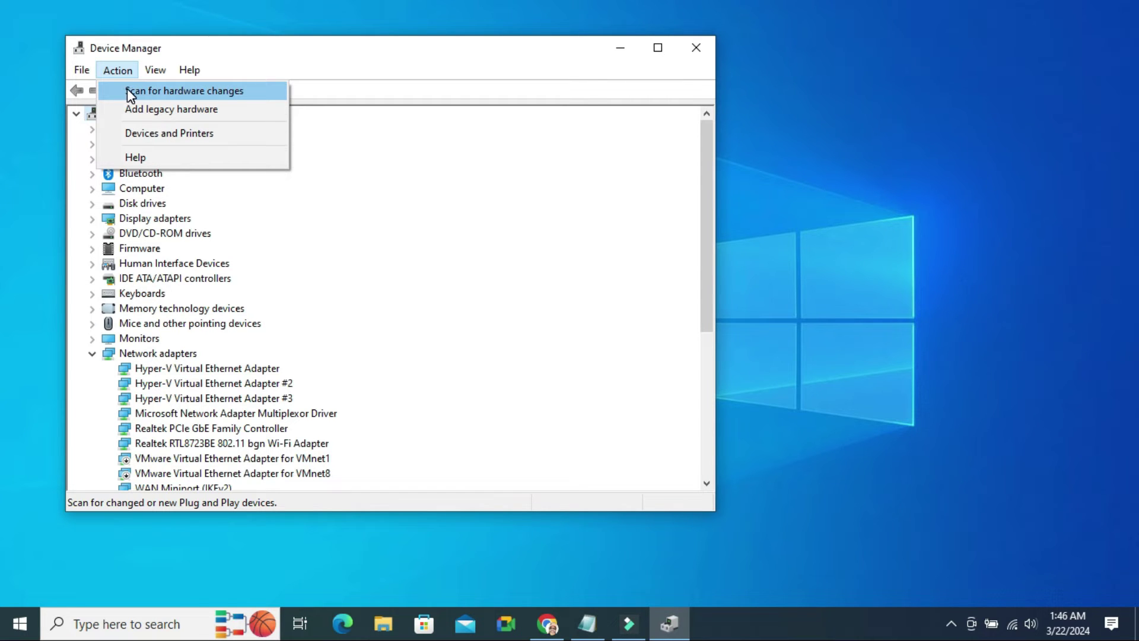
click(130, 89)
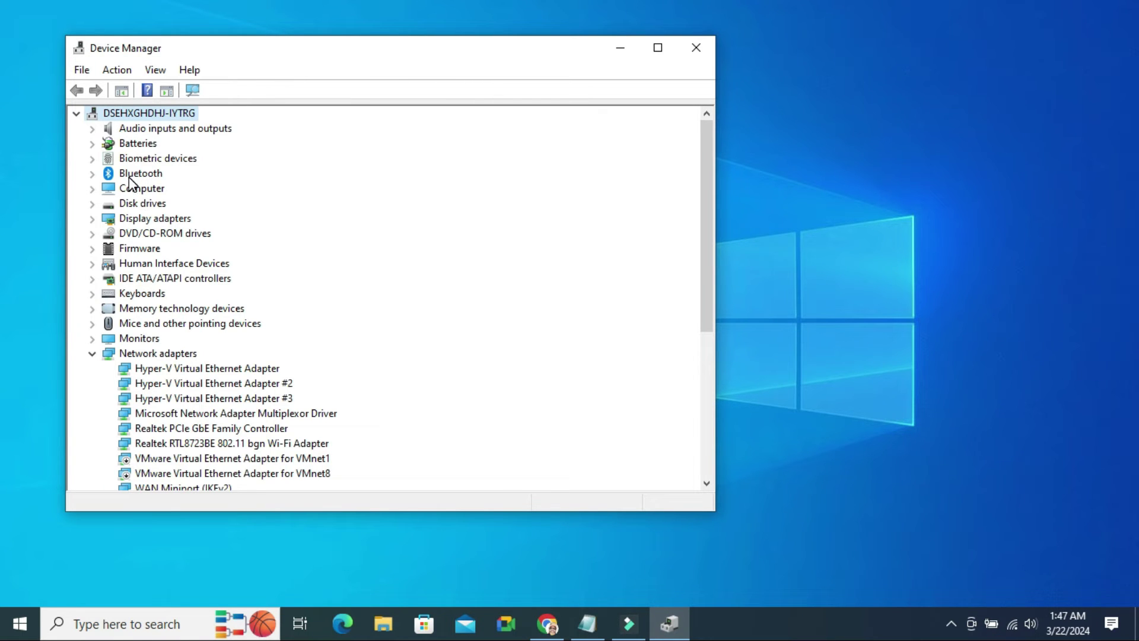
click(112, 70)
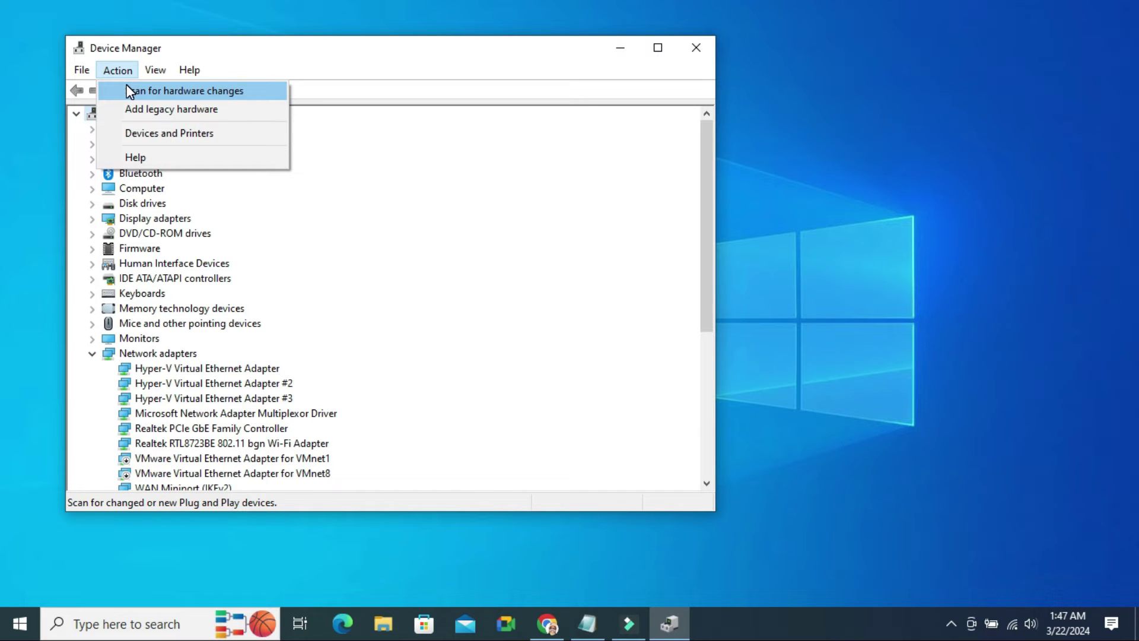
click(130, 91)
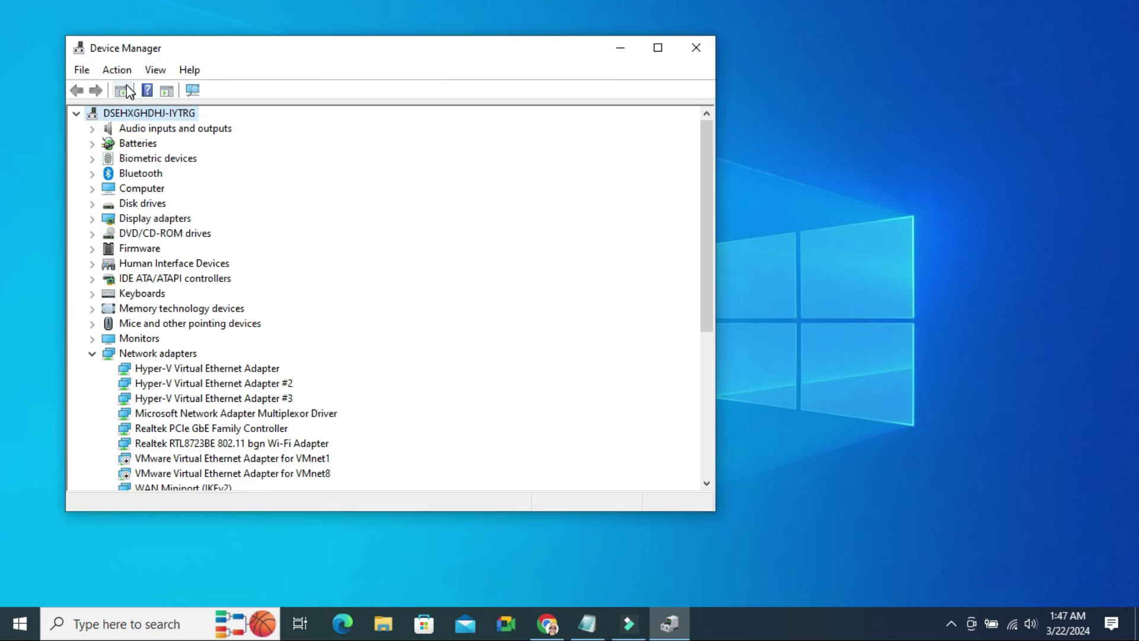
click(697, 47)
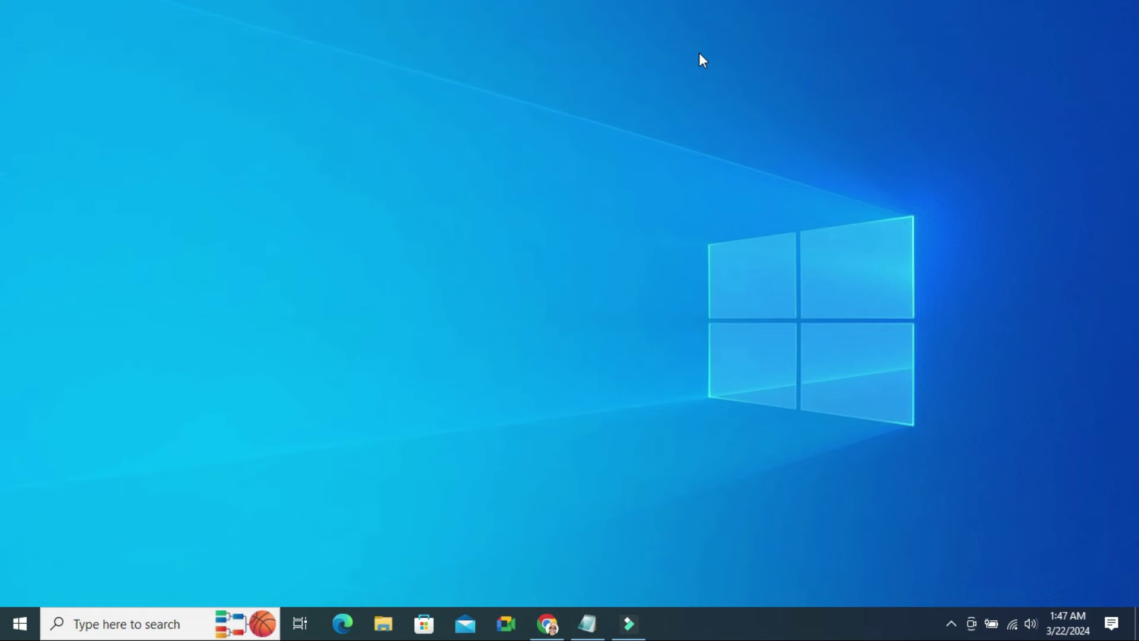
Restart the computer through the Start menu's Power options
click(17, 624)
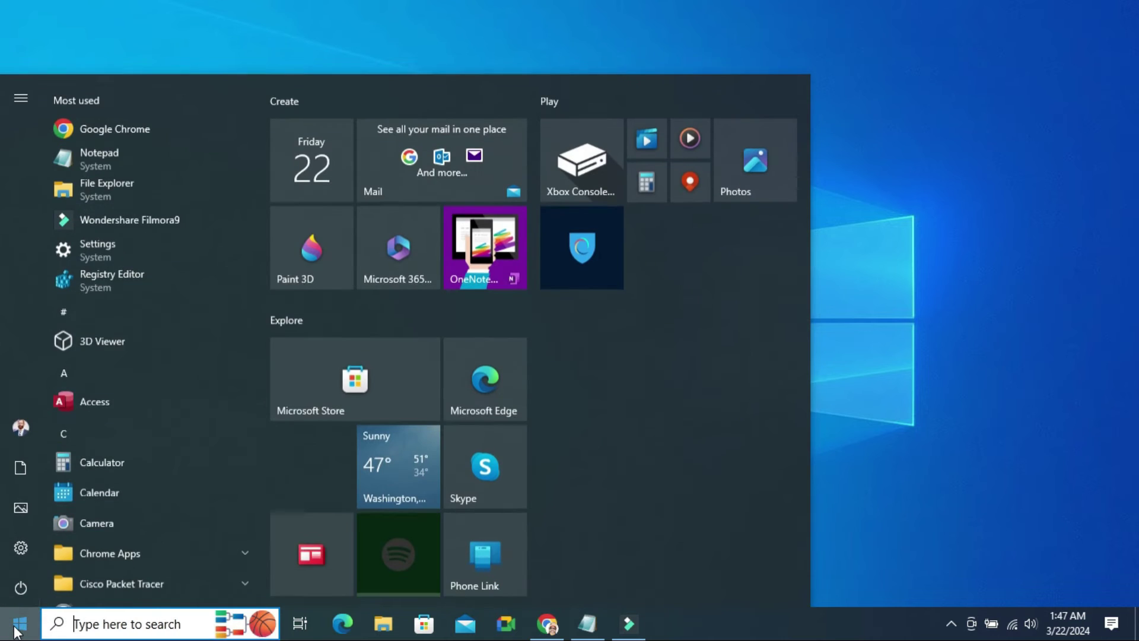
mouse_move(21, 585)
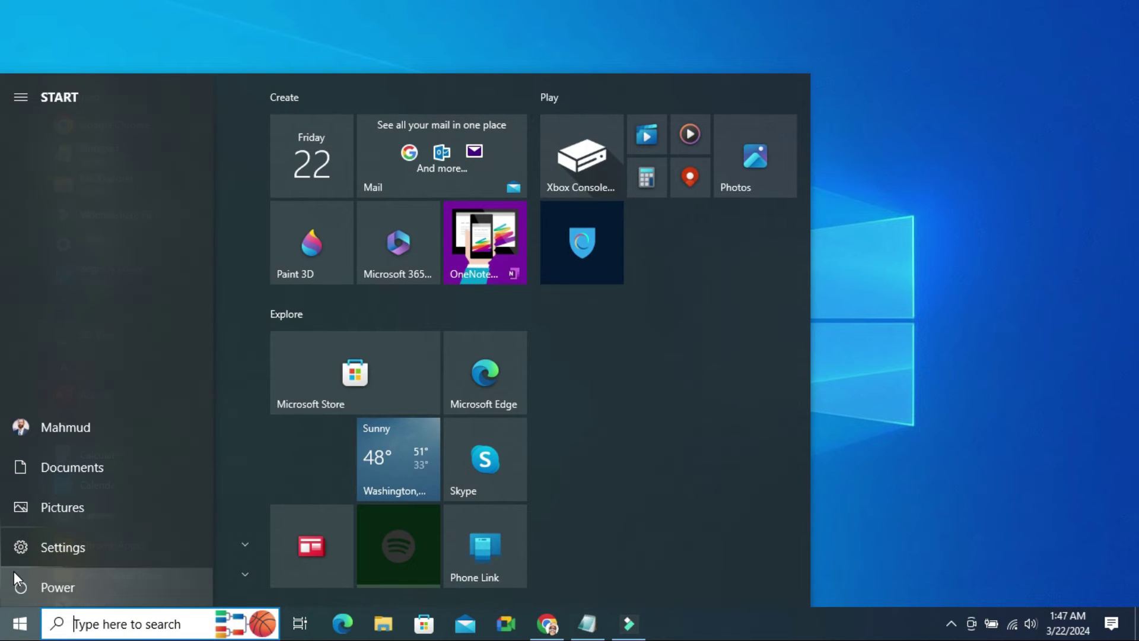
click(24, 577)
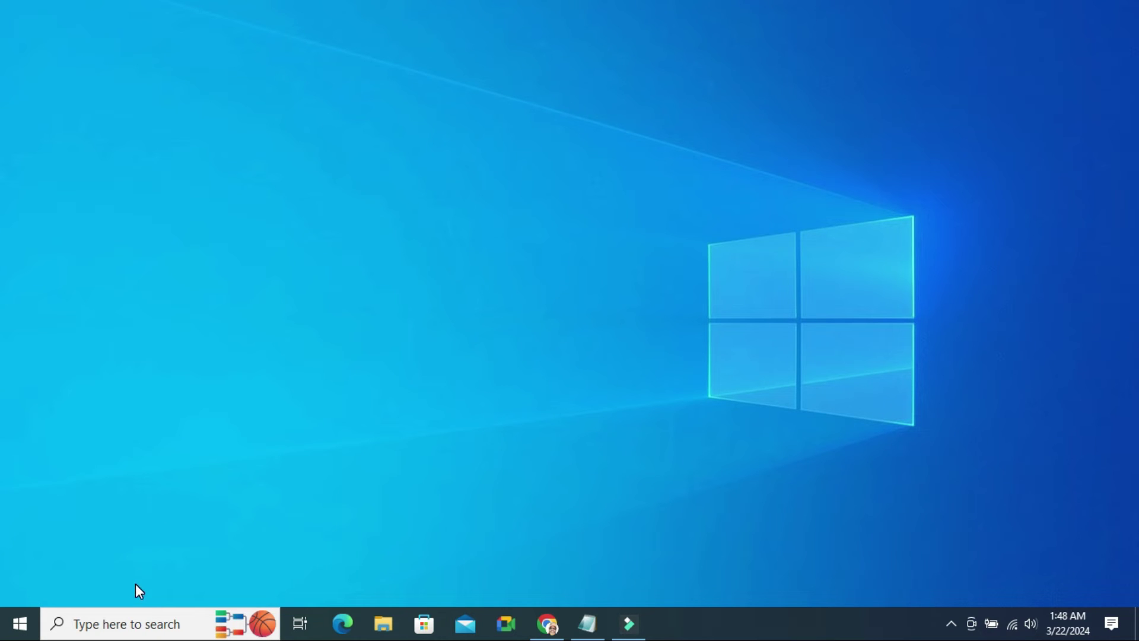
Search for Command Prompt and run it as administrator
click(142, 626)
text(cmd)
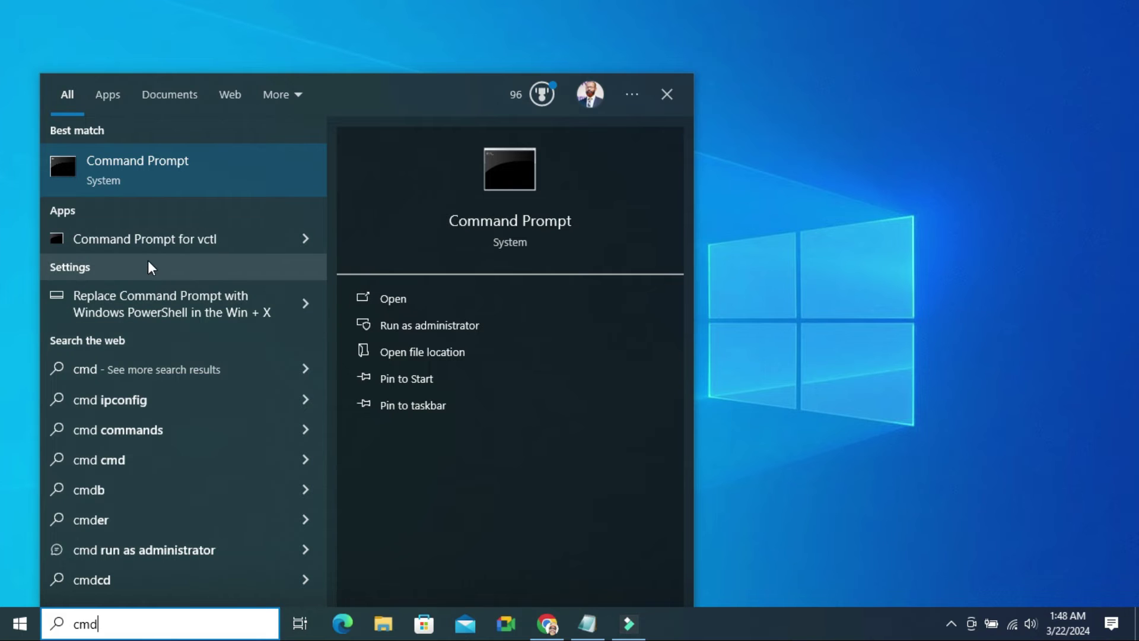
right_click(154, 178)
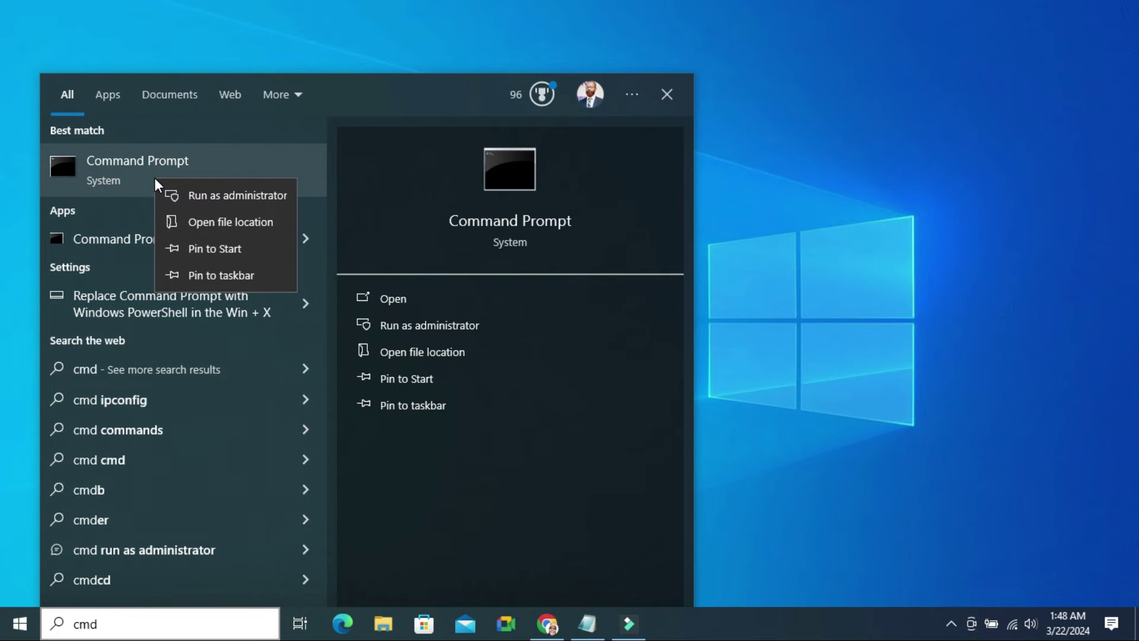
click(189, 194)
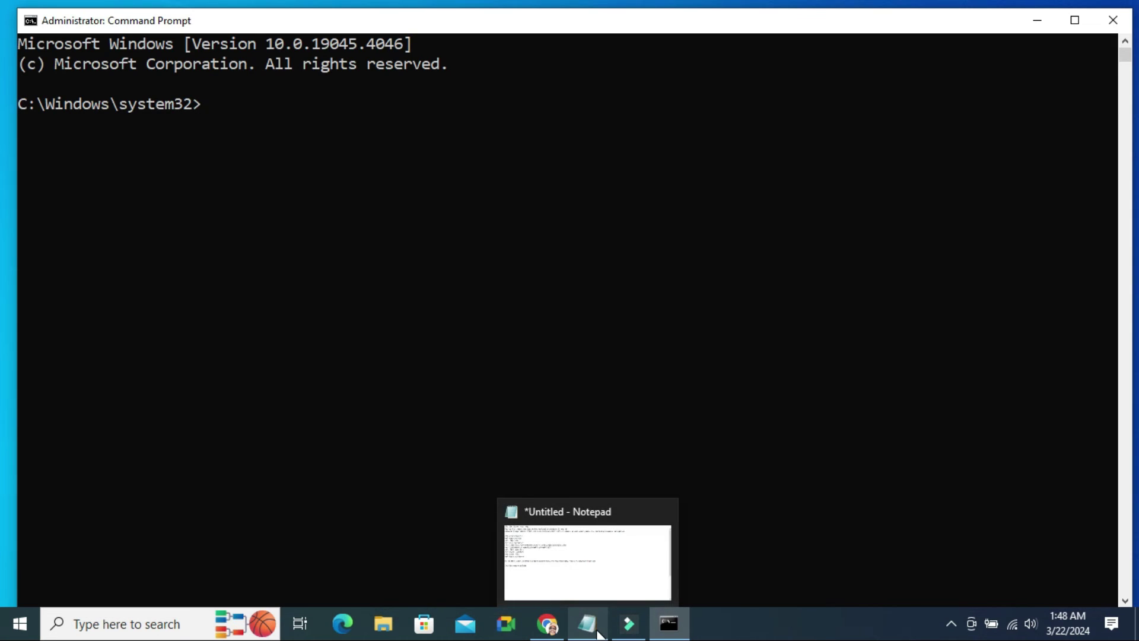
In the Notepad notes, select and copy the net stop, ren and net start command block
click(588, 624)
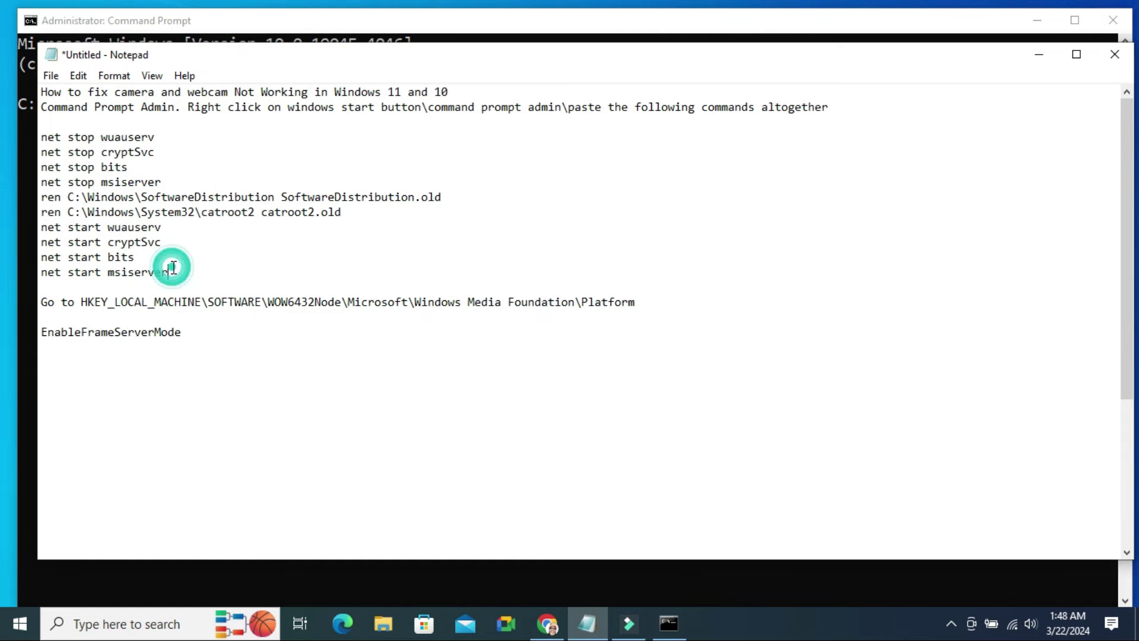
drag(171, 268, 40, 133)
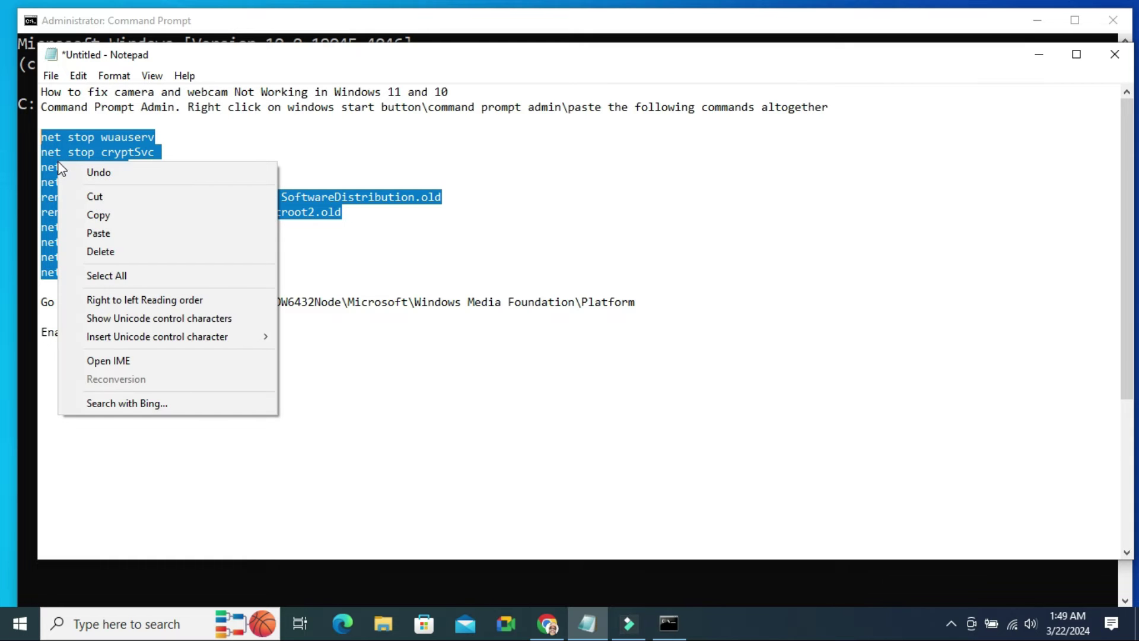
click(102, 215)
Paste and run the service-reset commands in the admin Command Prompt, then close it
key(alt+Tab)
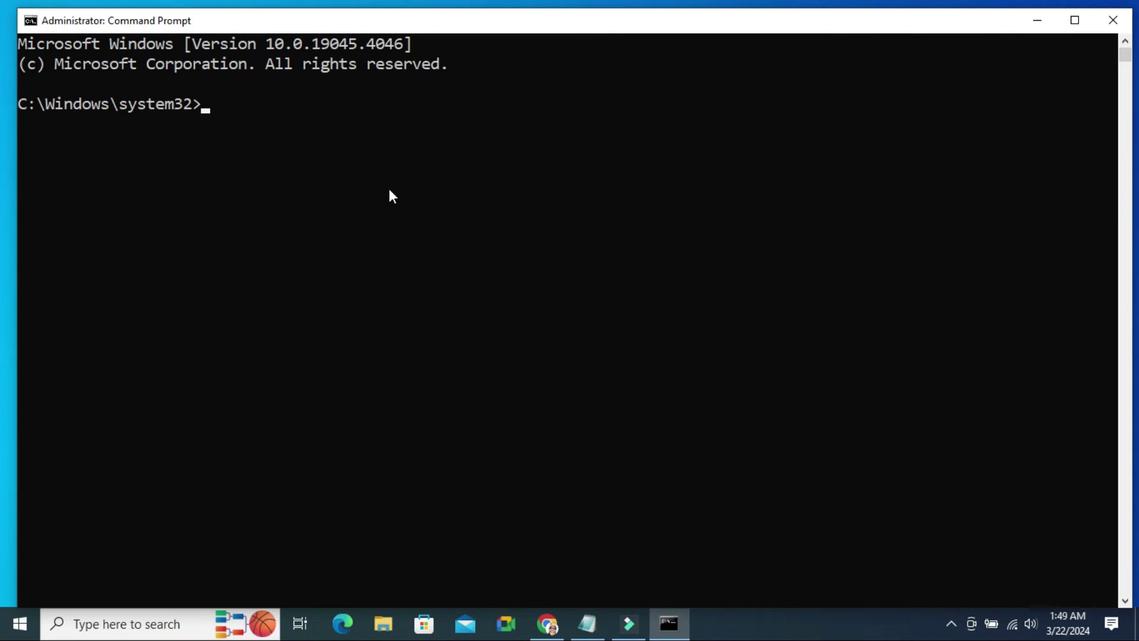
right_click(389, 190)
key(Return)
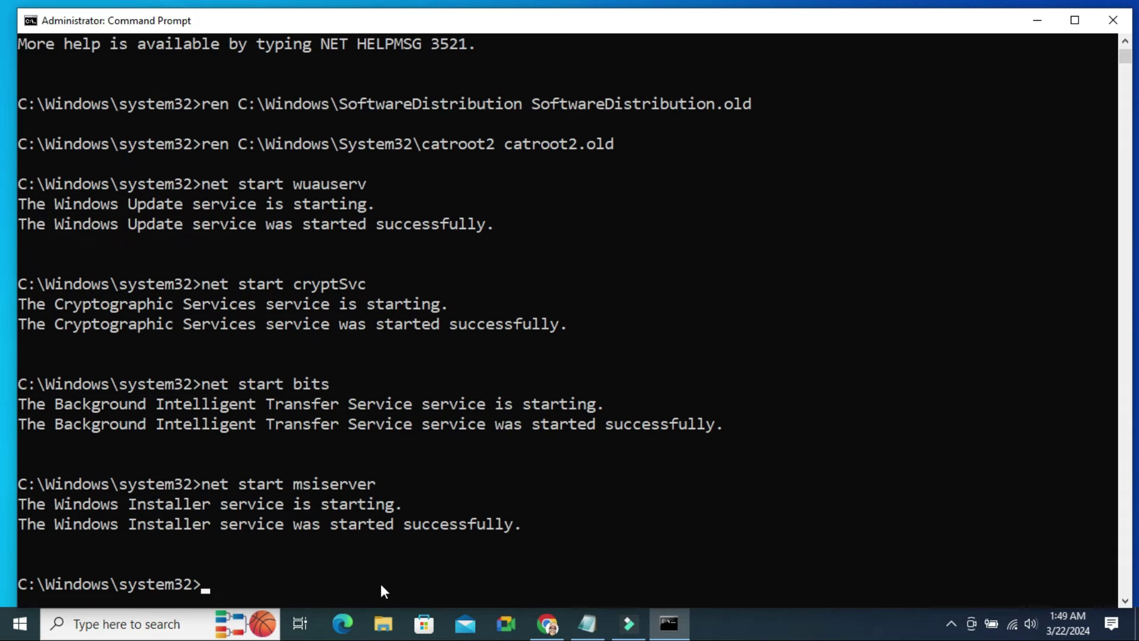
click(1111, 22)
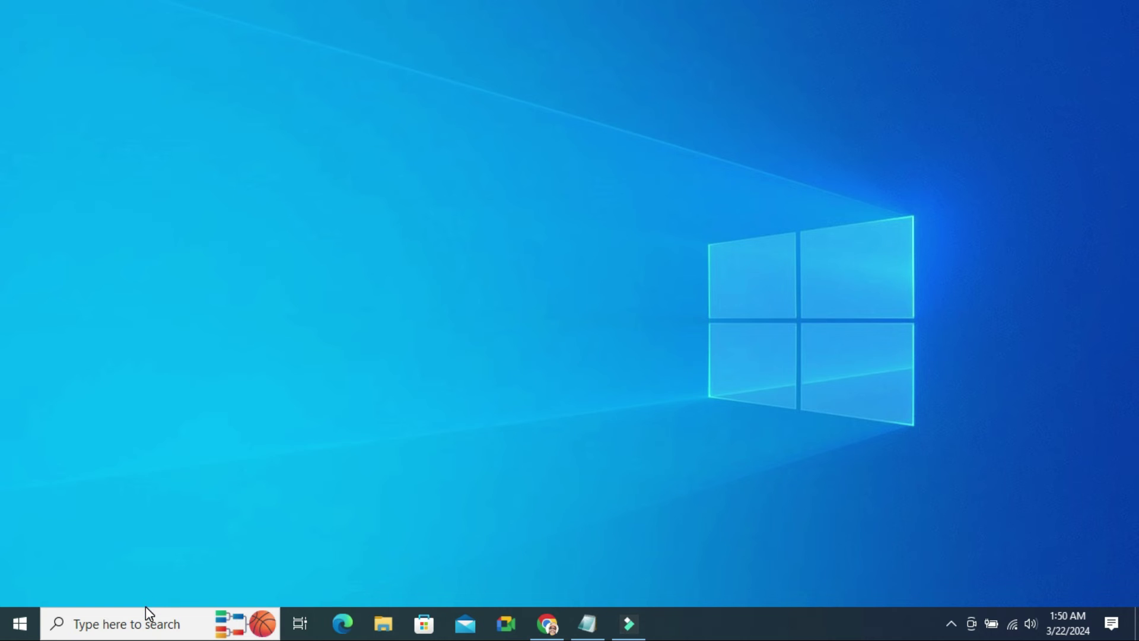
Search for regedit and launch Registry Editor as administrator
click(147, 623)
text(regedit)
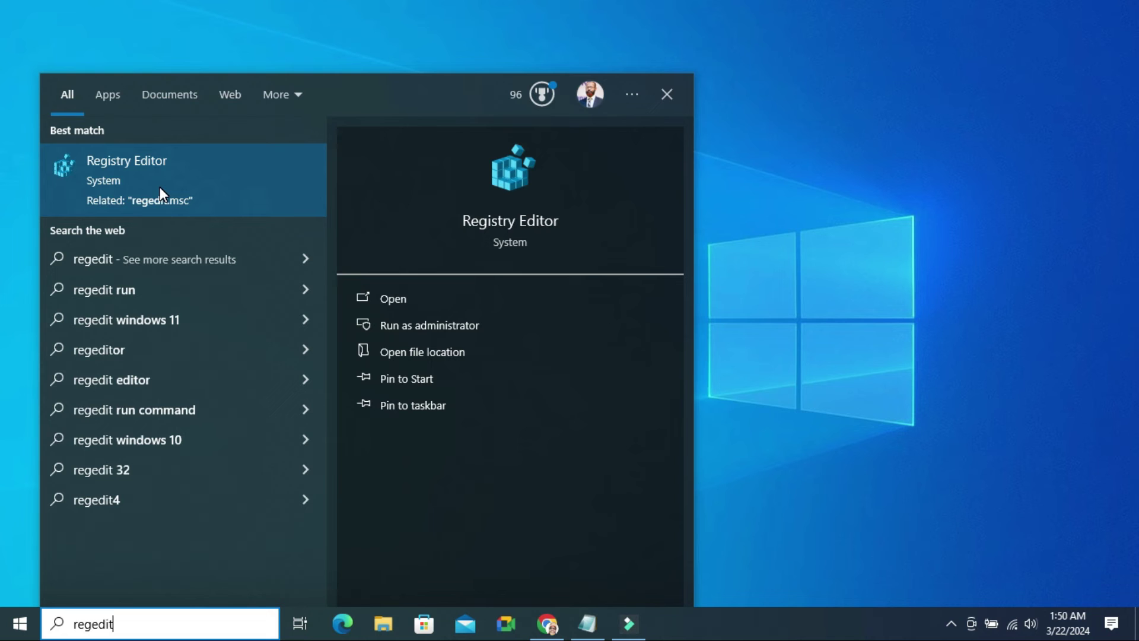
right_click(160, 187)
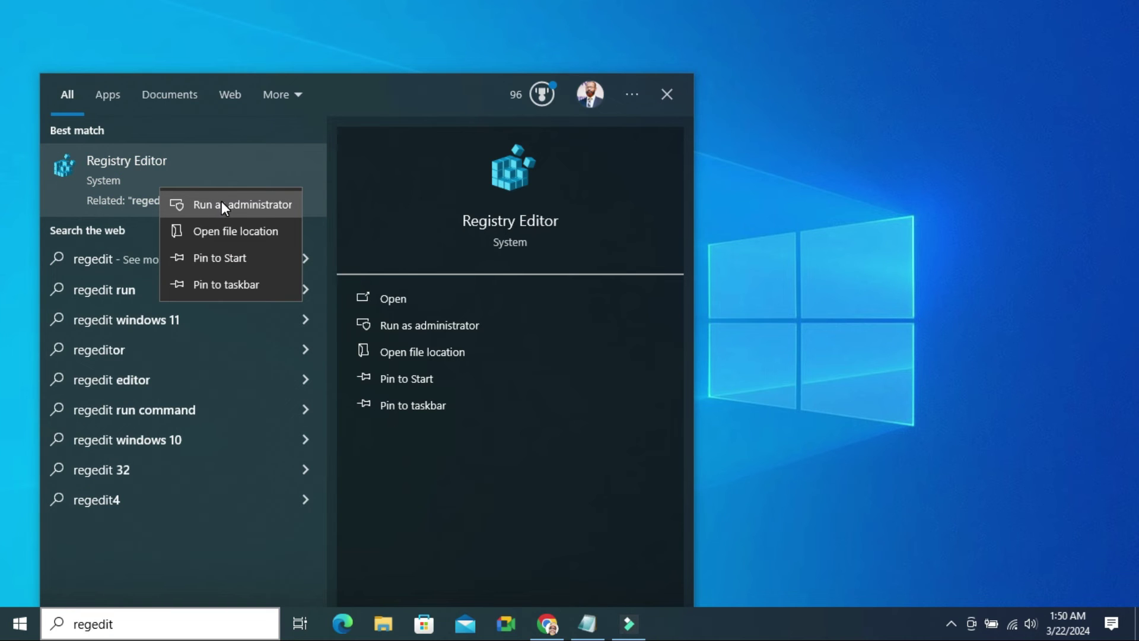
click(222, 205)
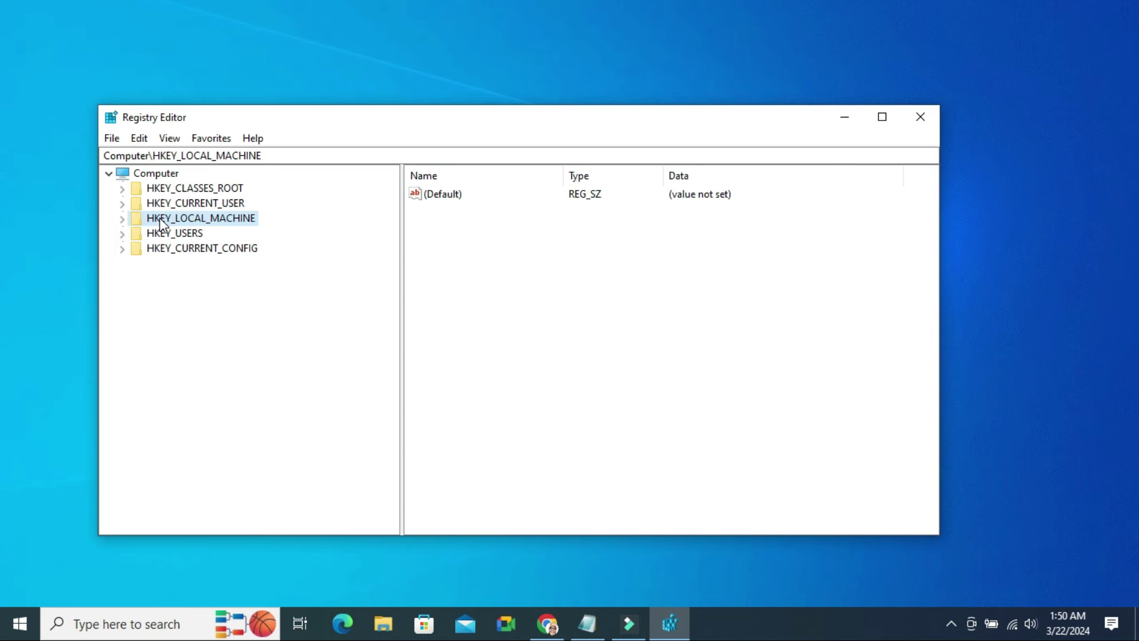
Navigate HKEY_LOCAL_MACHINE > SOFTWARE > WOW6432Node > Microsoft in the registry tree
click(123, 219)
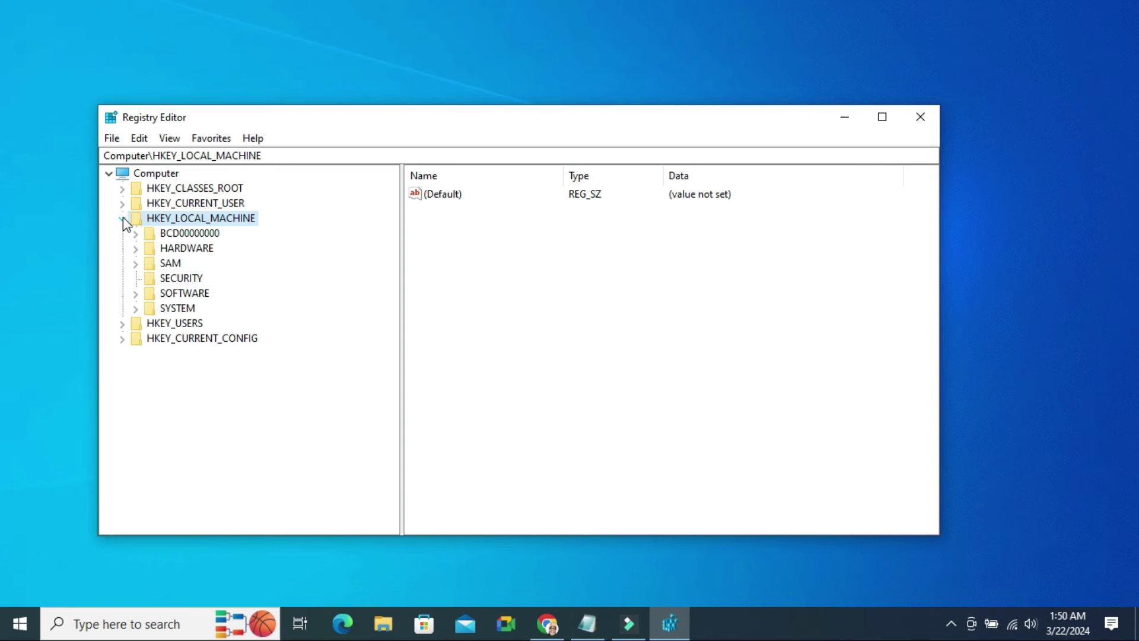
click(136, 293)
click(191, 350)
drag(394, 321, 422, 427)
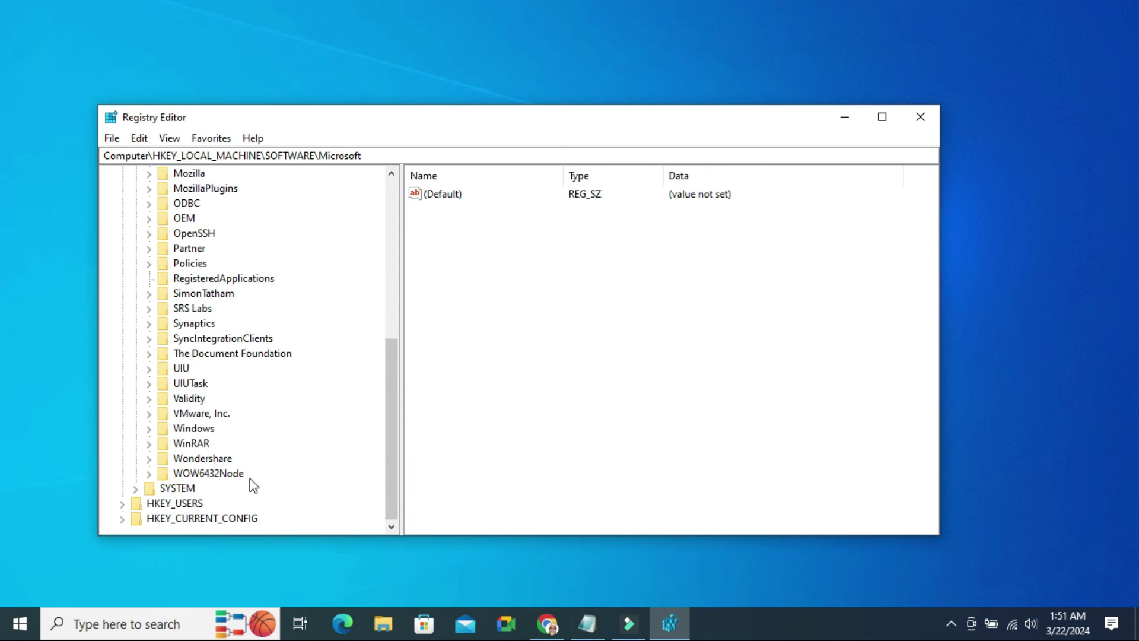
click(228, 479)
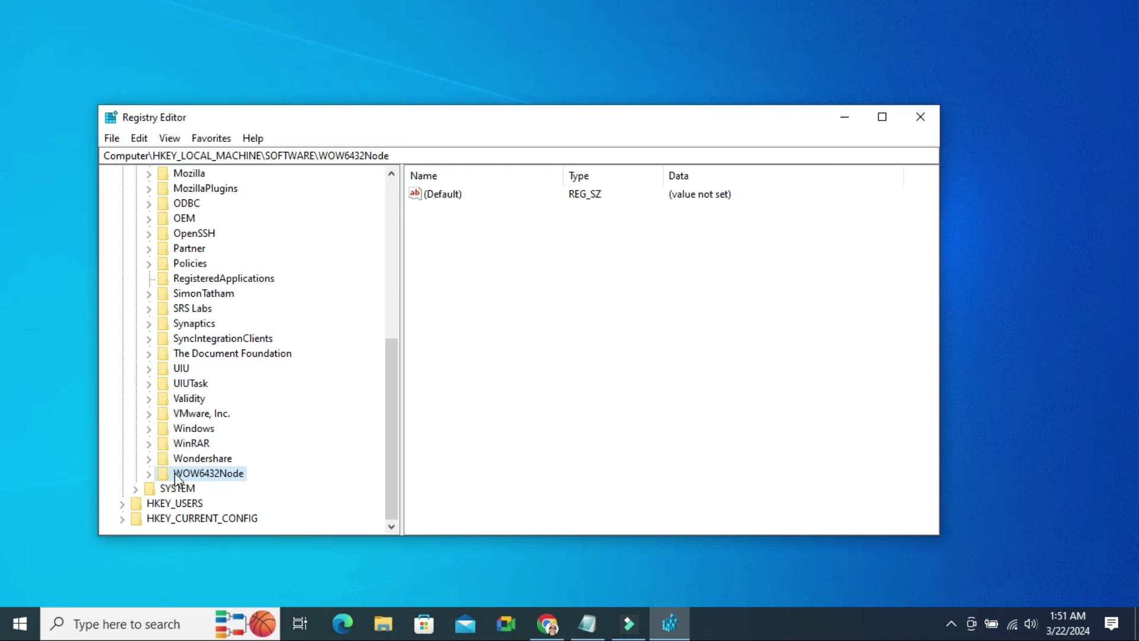
click(152, 474)
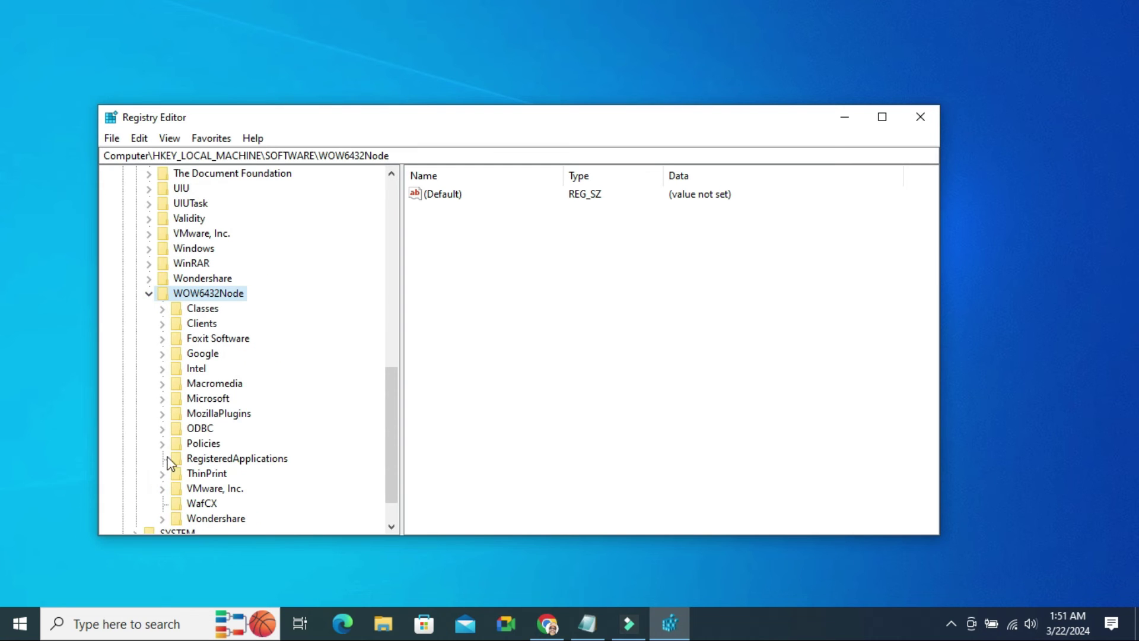
click(205, 402)
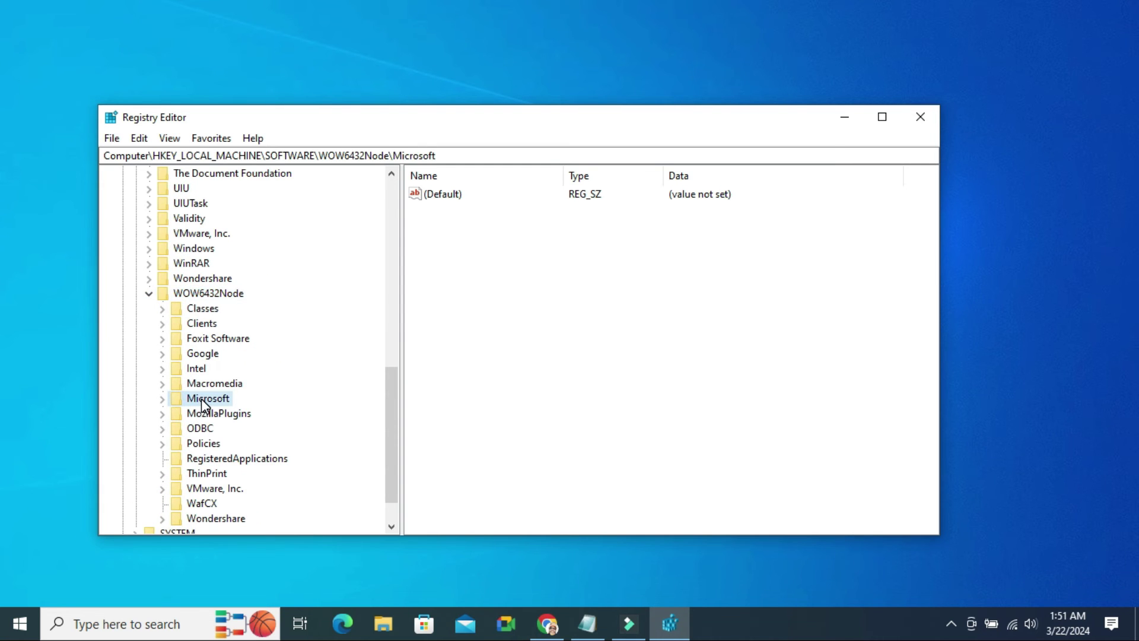
click(163, 400)
drag(393, 269, 392, 492)
Reach the Platform key under Windows Media Foundation, showing only its (Default) value
click(261, 368)
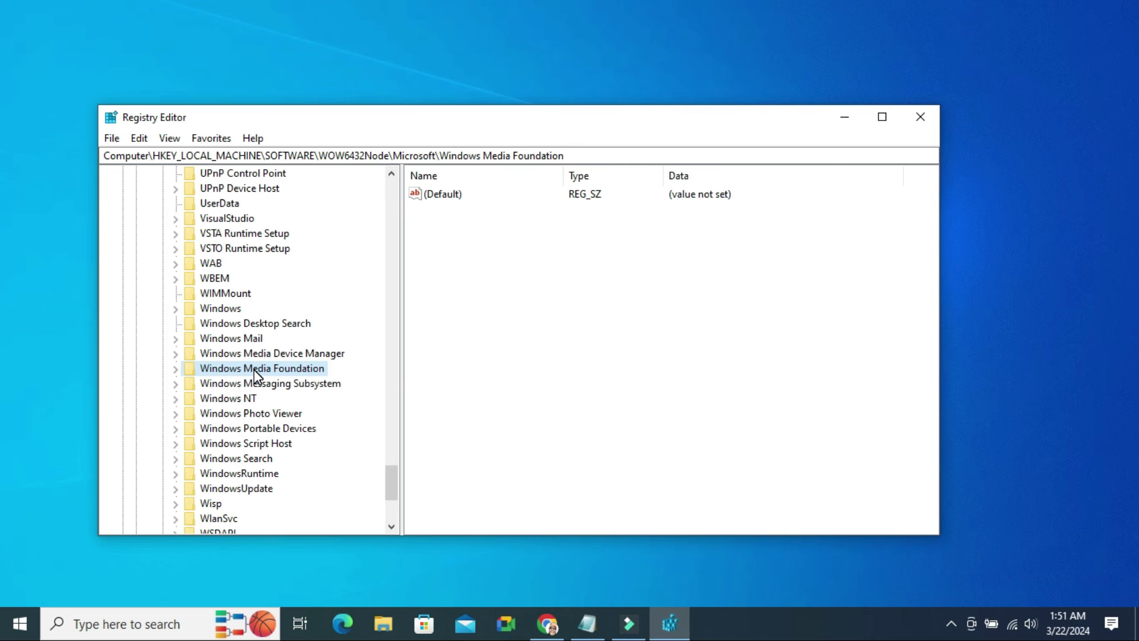
click(177, 369)
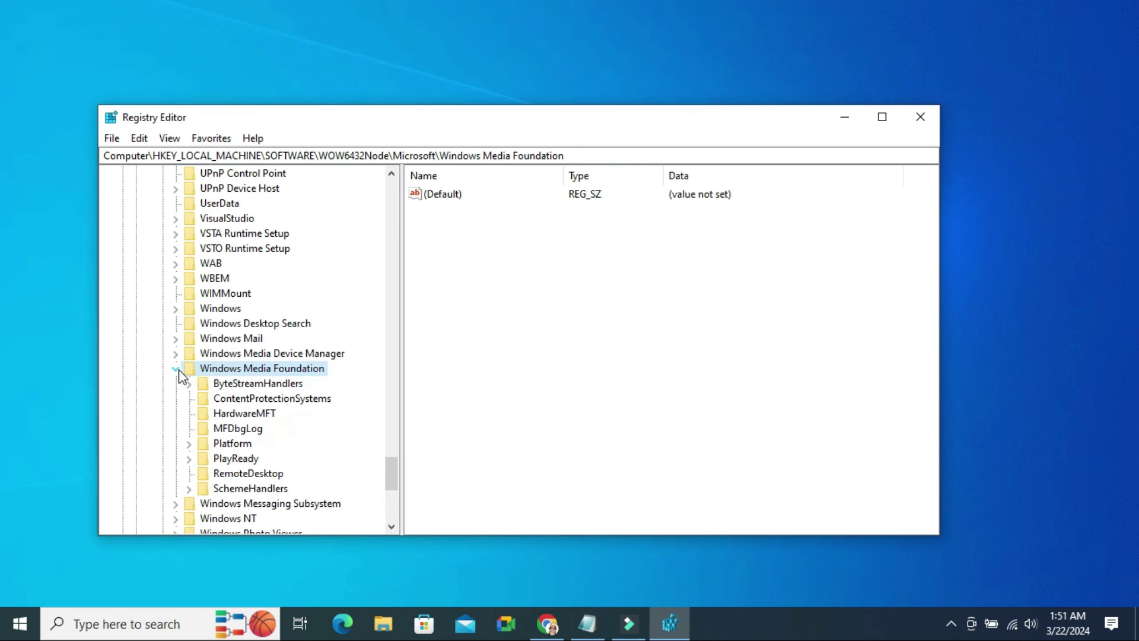
click(233, 444)
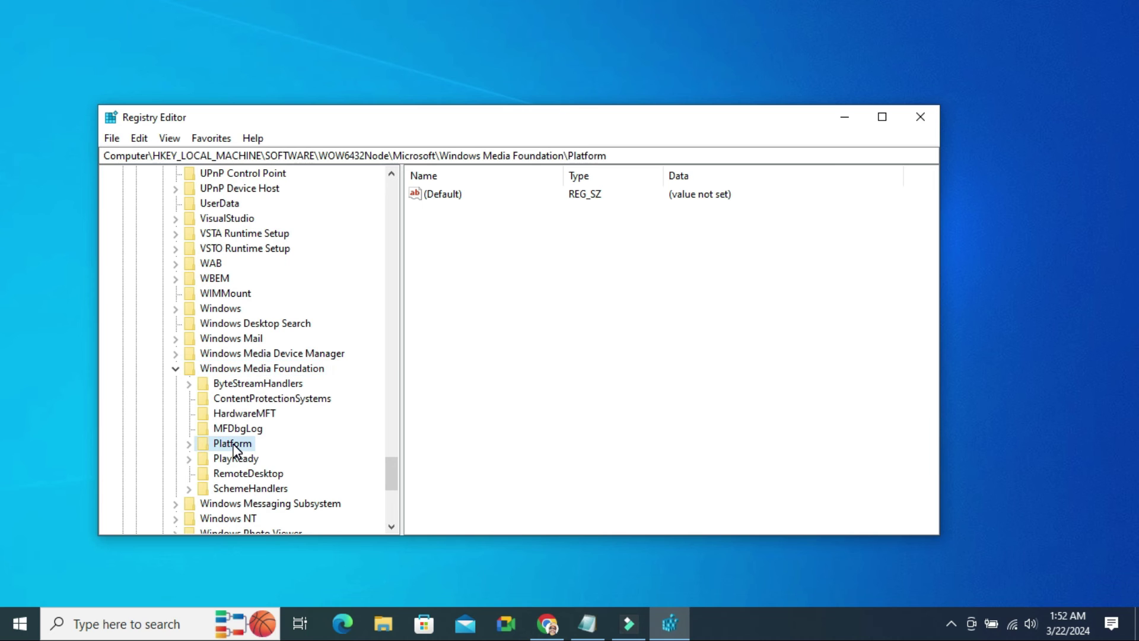
click(532, 250)
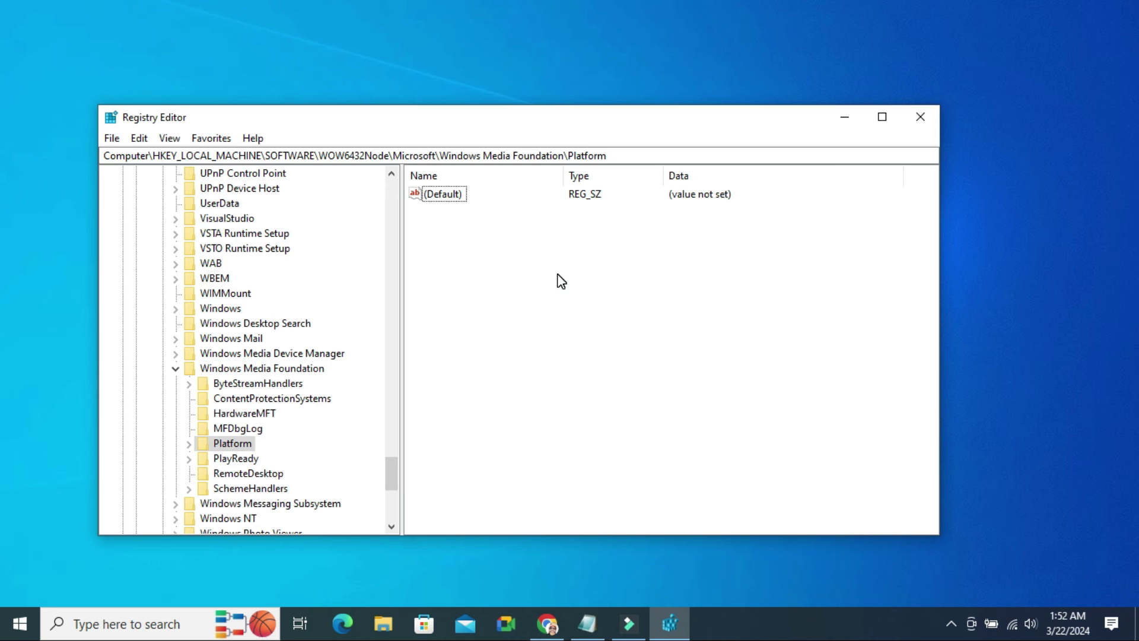
Add a DWORD (32-bit) value named EnableFrameServerMode with data 0 under Platform
right_click(560, 282)
mouse_move(596, 284)
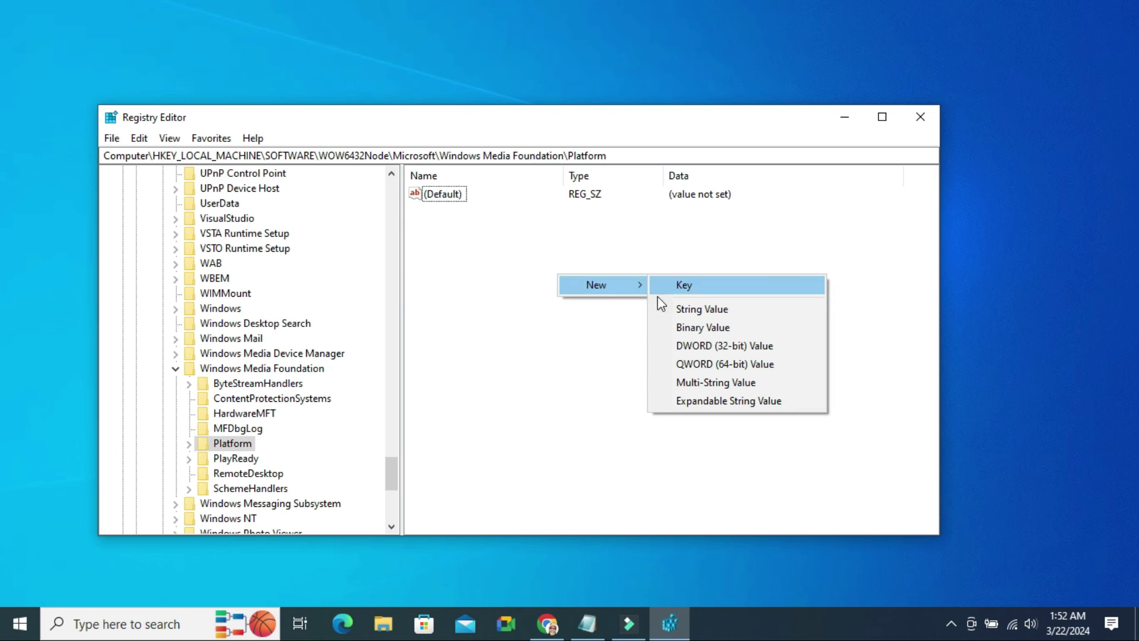
click(705, 346)
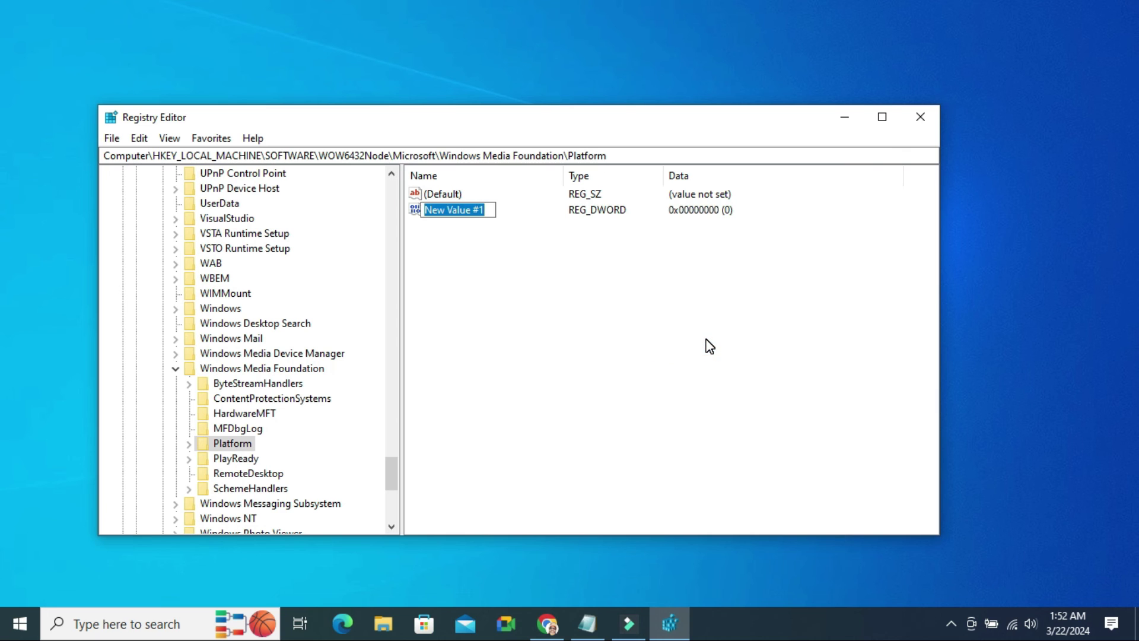
text(EnableFrameServerMode)
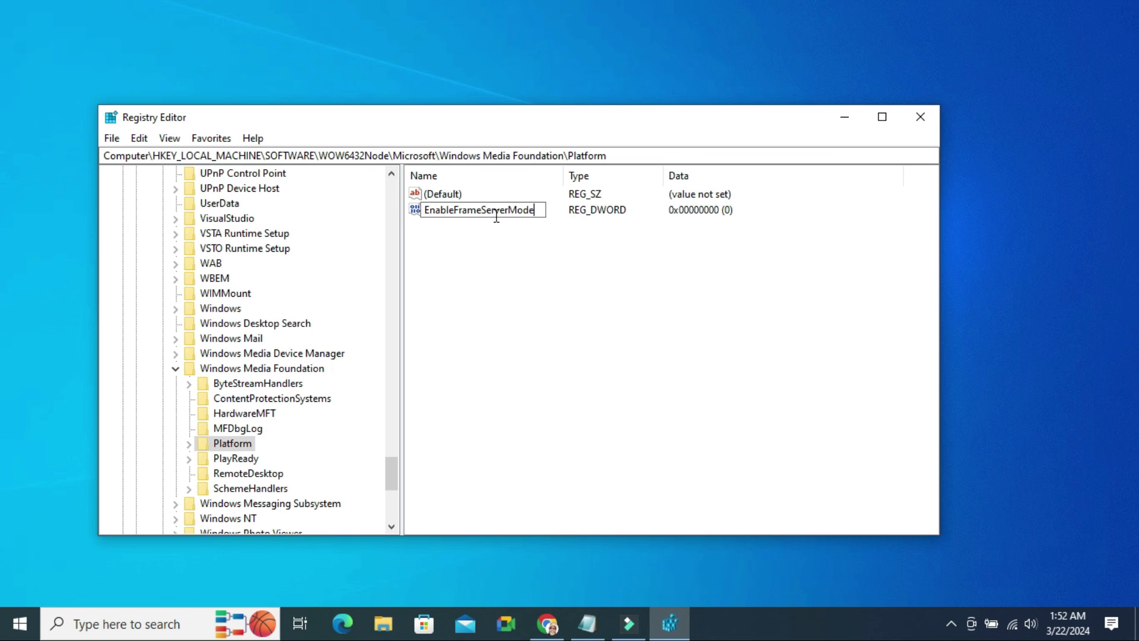
key(Return)
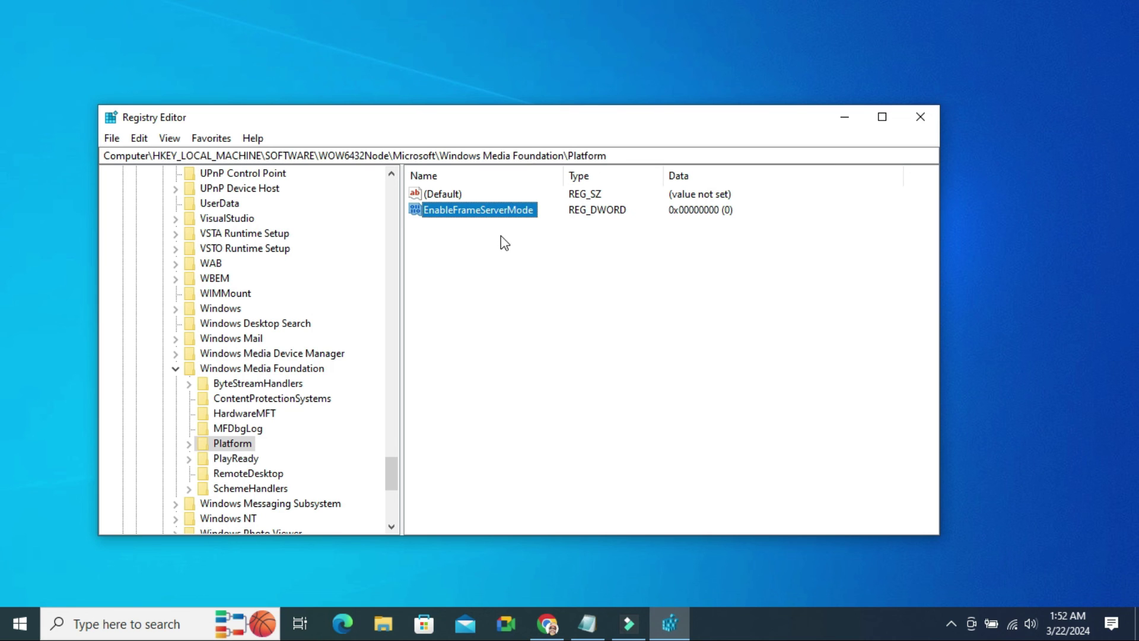
Confirm EnableFrameServerMode's value data as 0 and close Registry Editor
right_click(487, 210)
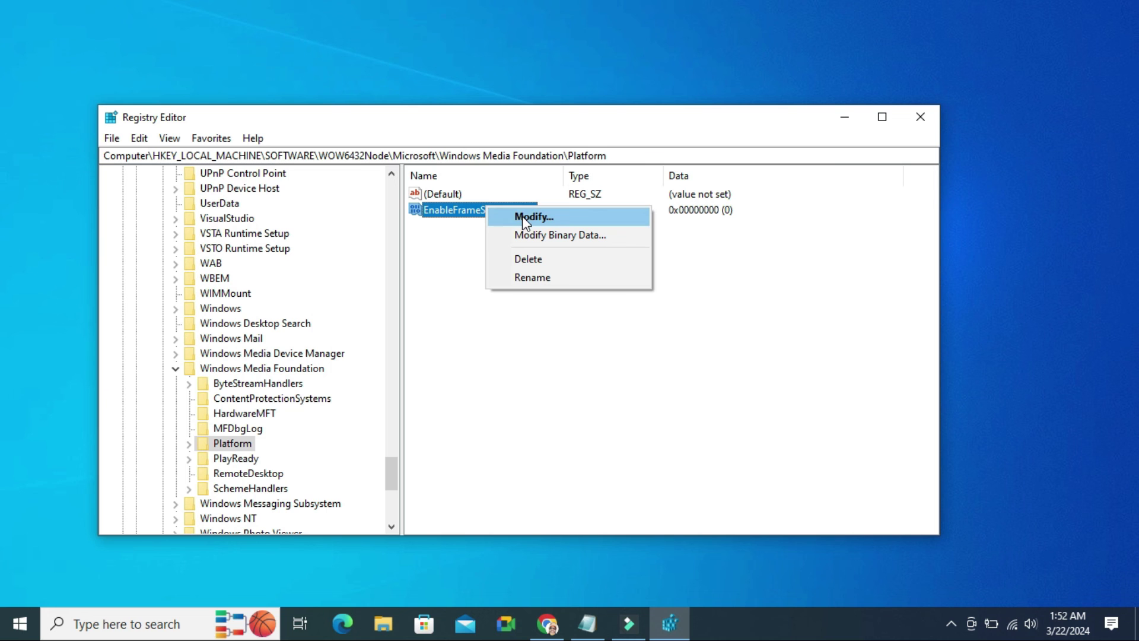
click(523, 218)
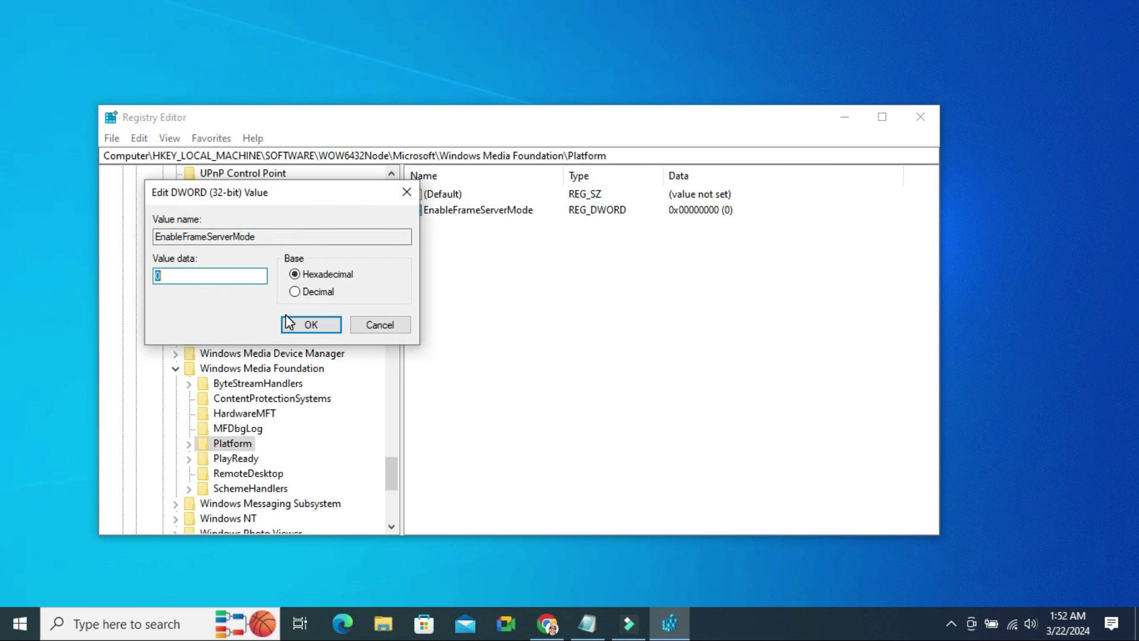
click(184, 278)
drag(291, 190, 649, 224)
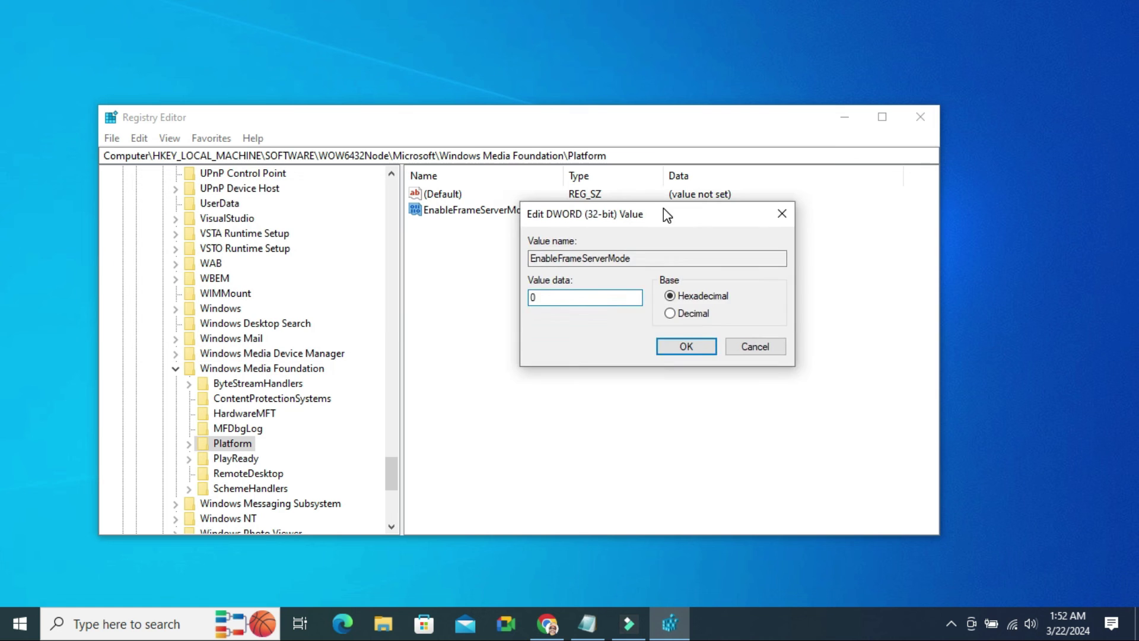
click(685, 363)
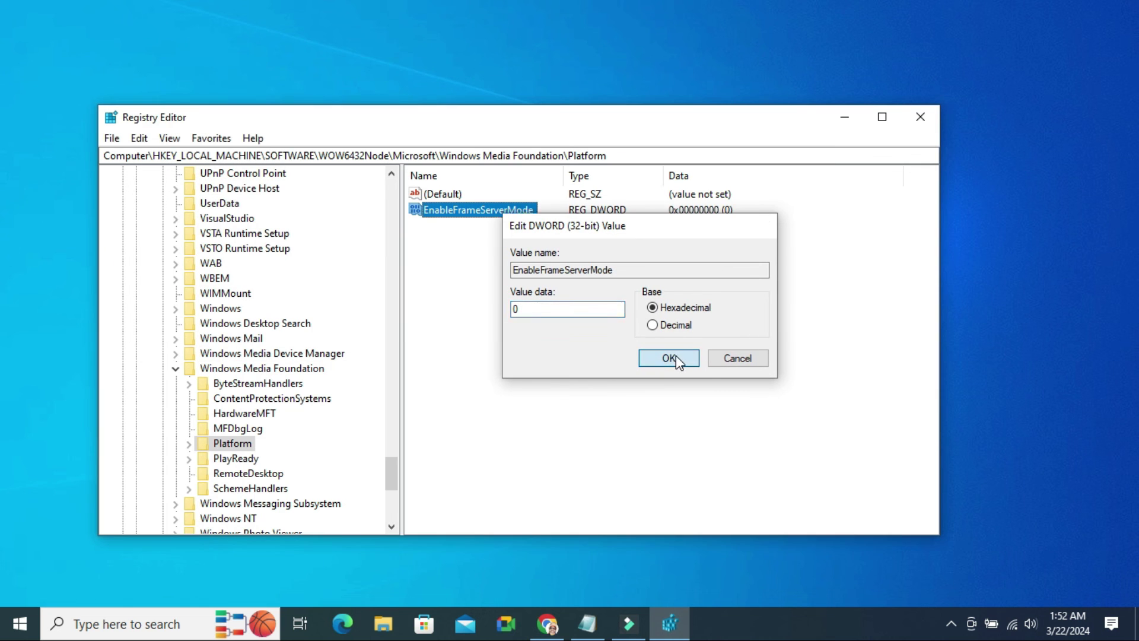
click(908, 121)
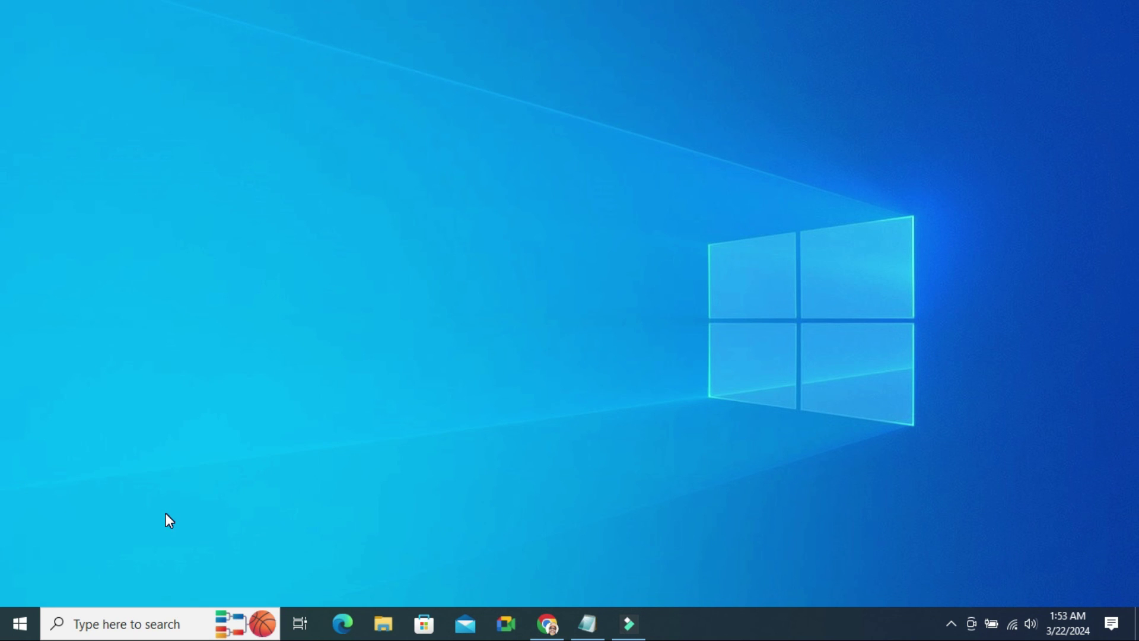
click(20, 623)
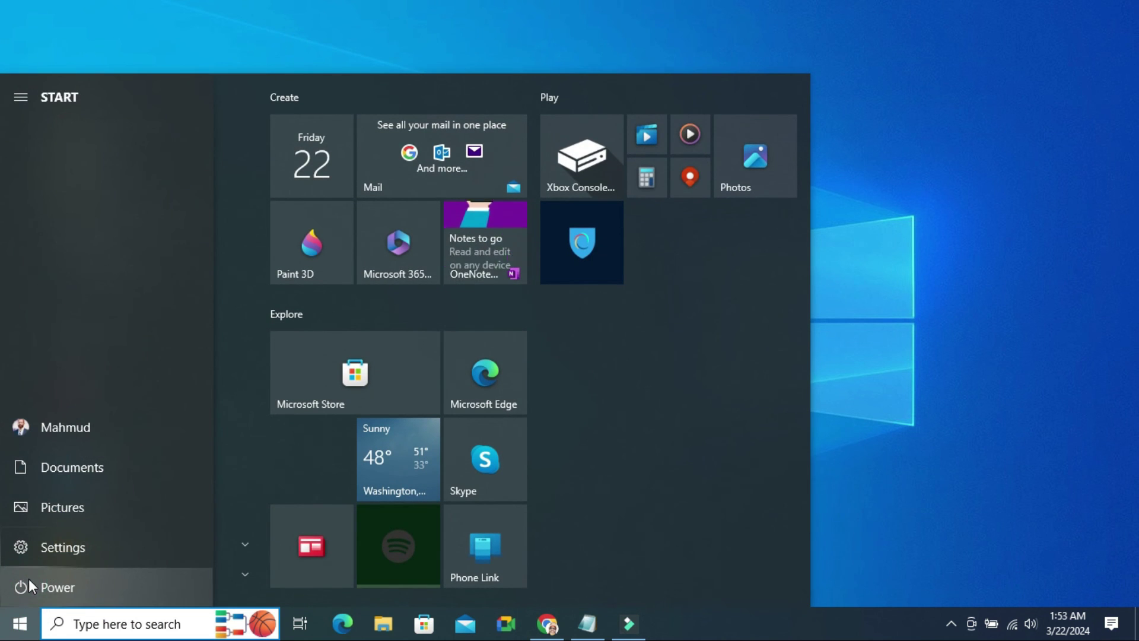
click(52, 578)
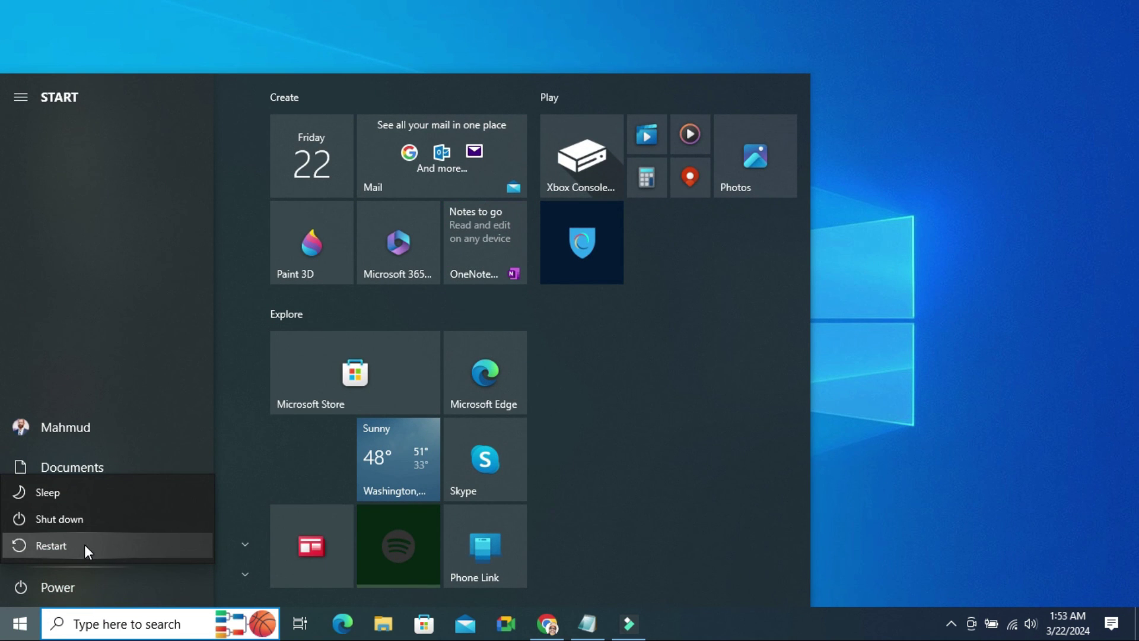